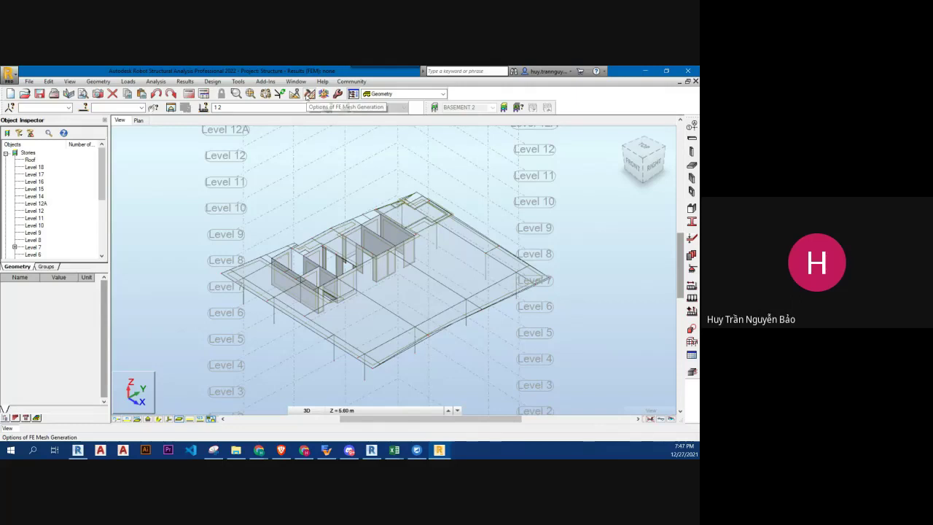
Step: Generate the calculation model and FE mesh for the slab, giving 0 errors and 1 warning
left_click(307, 95)
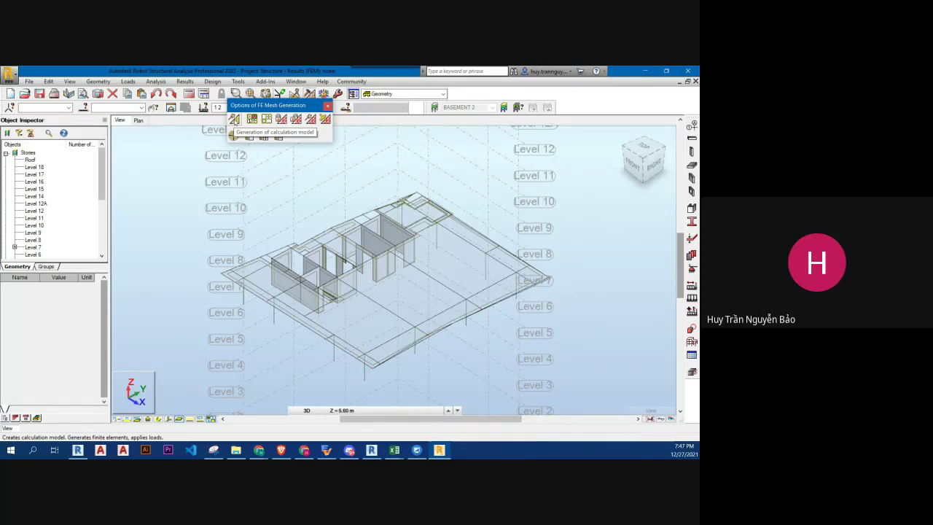
left_click(234, 119)
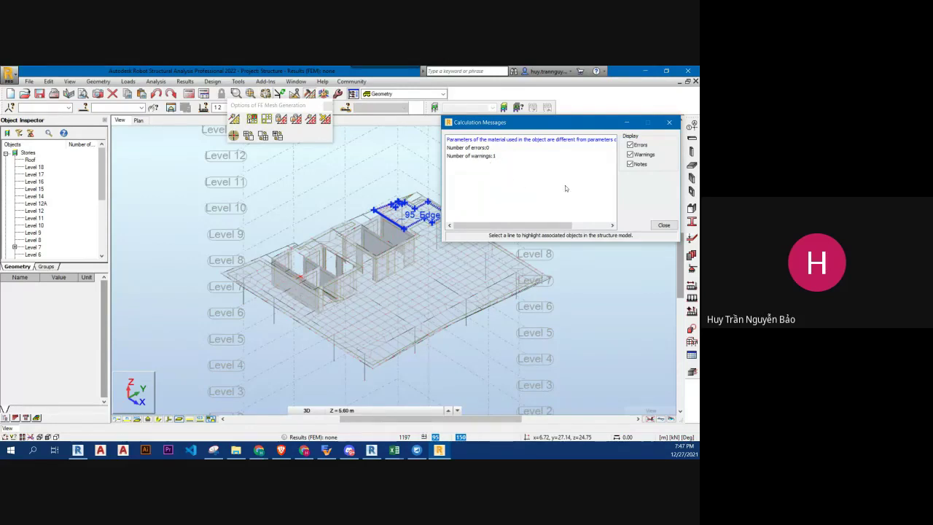
Step: Close the Calculation Messages report, then float and close the FE Mesh Generation toolbar
left_click(662, 225)
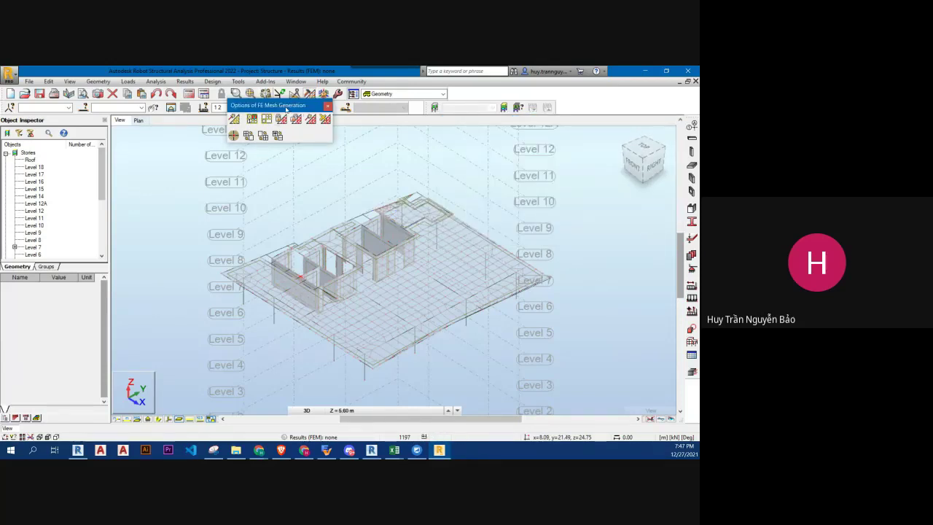
mouse_move(292, 104)
left_mouse_down()
mouse_move(181, 129)
mouse_move(224, 167)
left_mouse_up()
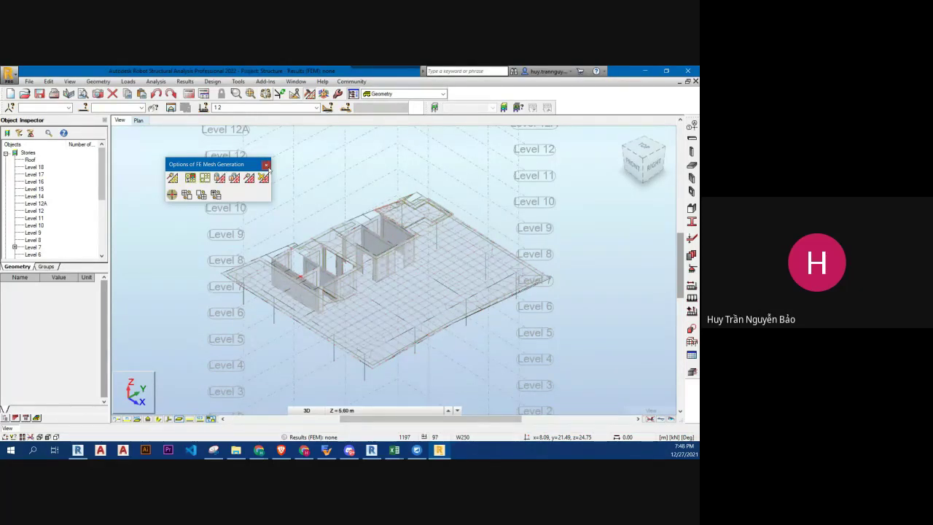
left_click(265, 164)
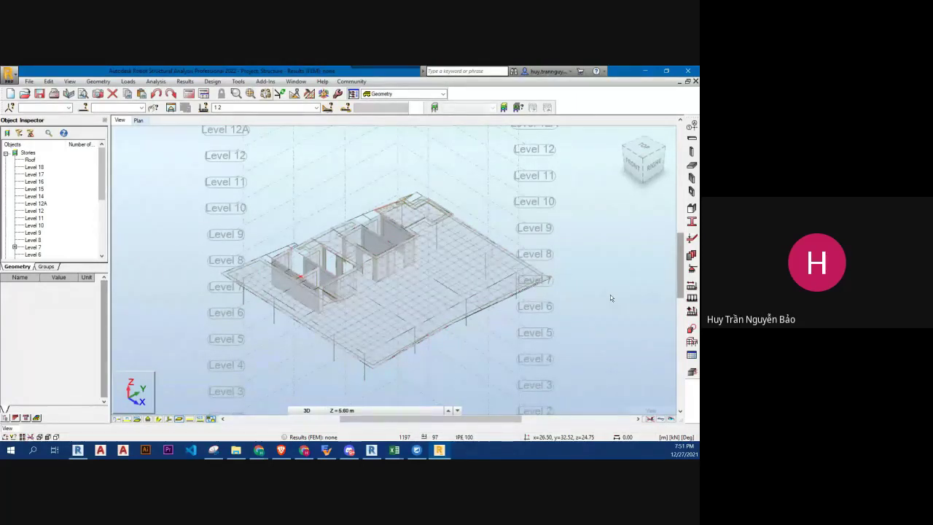
scroll(379, 310, "up", 3)
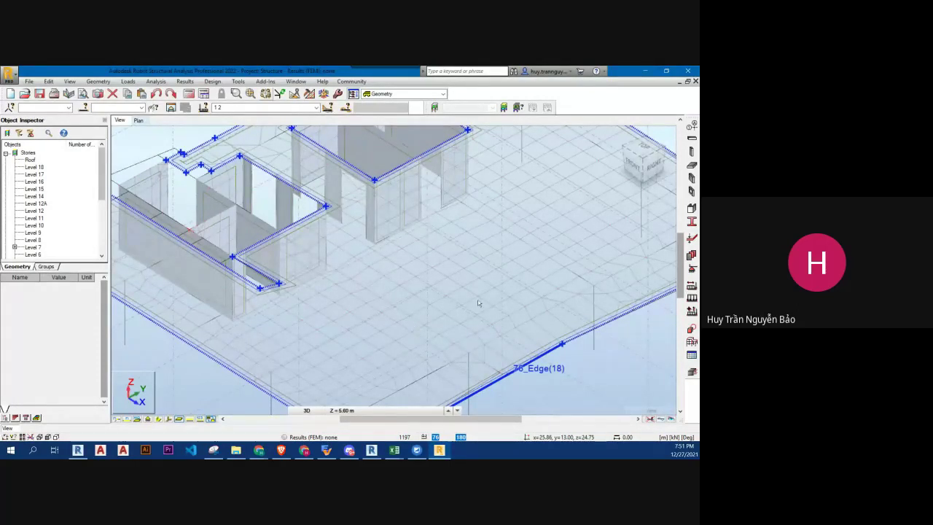
scroll(479, 303, "down", 3)
scroll(479, 303, "down", 2)
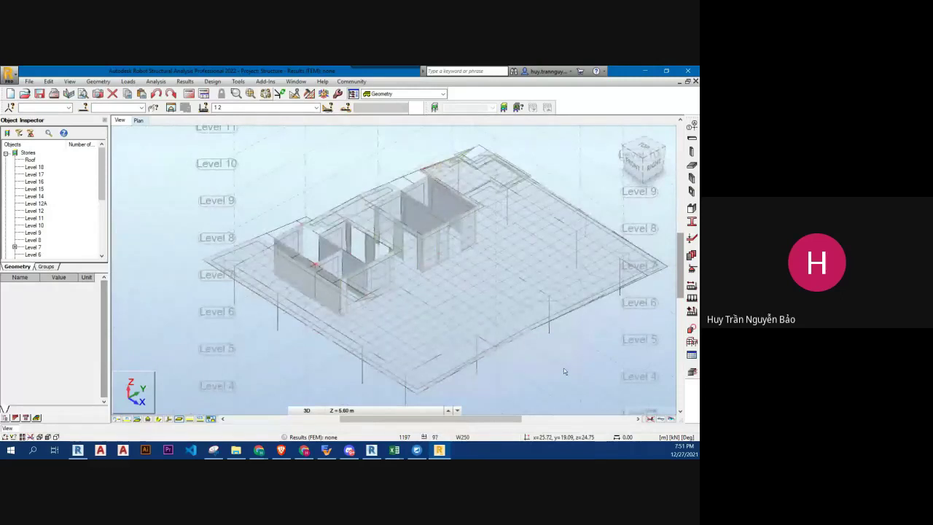
scroll(474, 325, "down", 1)
scroll(498, 312, "down", 1)
scroll(498, 312, "down", 1)
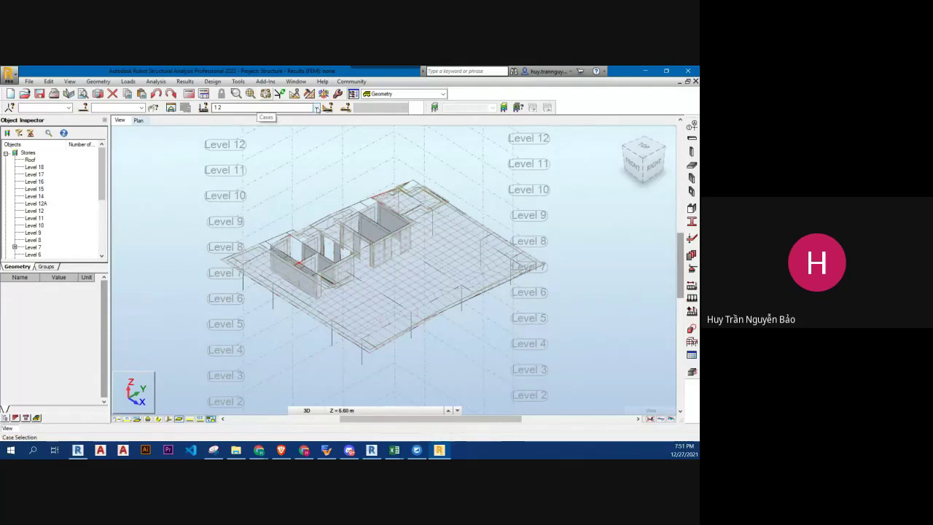
Step: Make 1 : DL1 the current case from the Cases drop-down
left_click(317, 108)
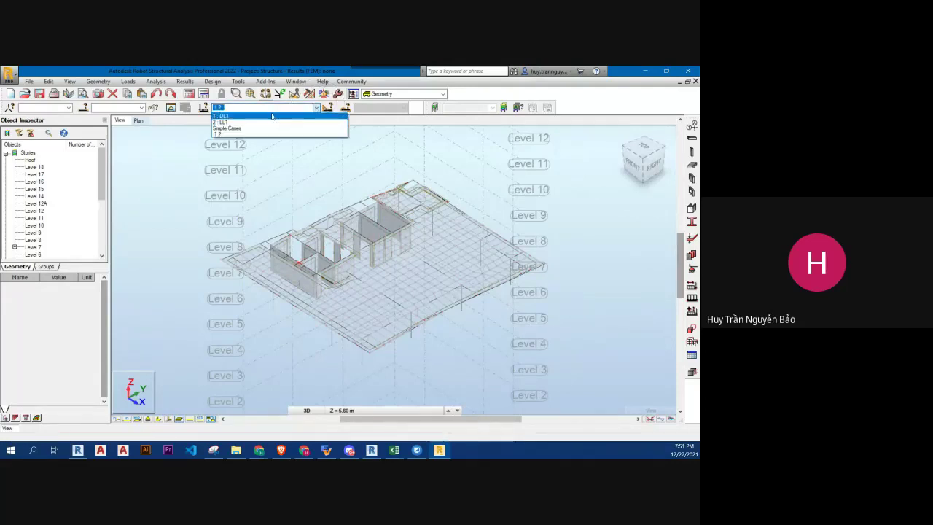
left_click(271, 116)
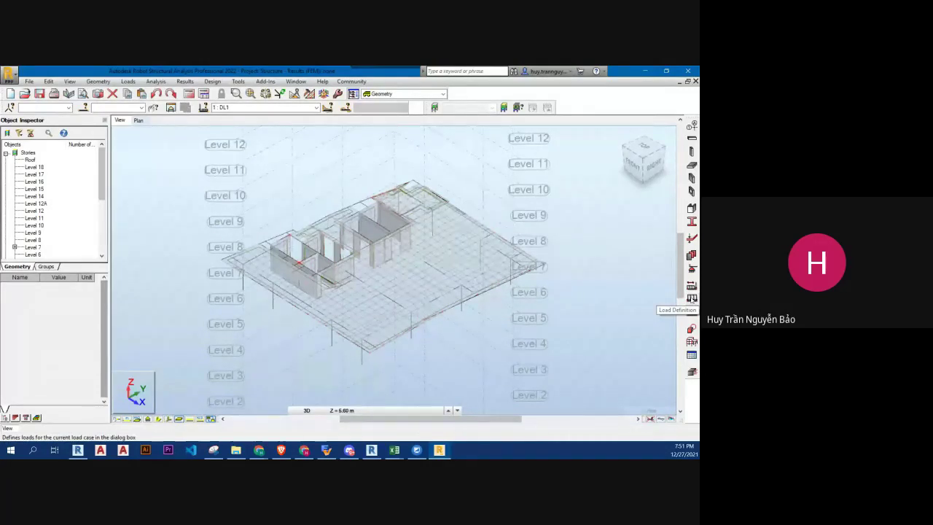
Step: In Load Definition, browse the Node, Member and Surface load types and choose Uniform planar load
left_click(691, 298)
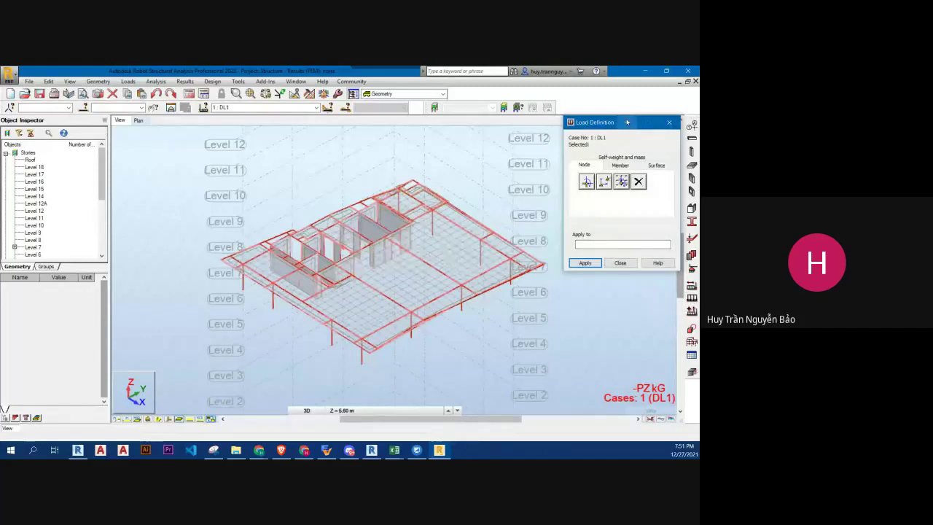
left_click(620, 166)
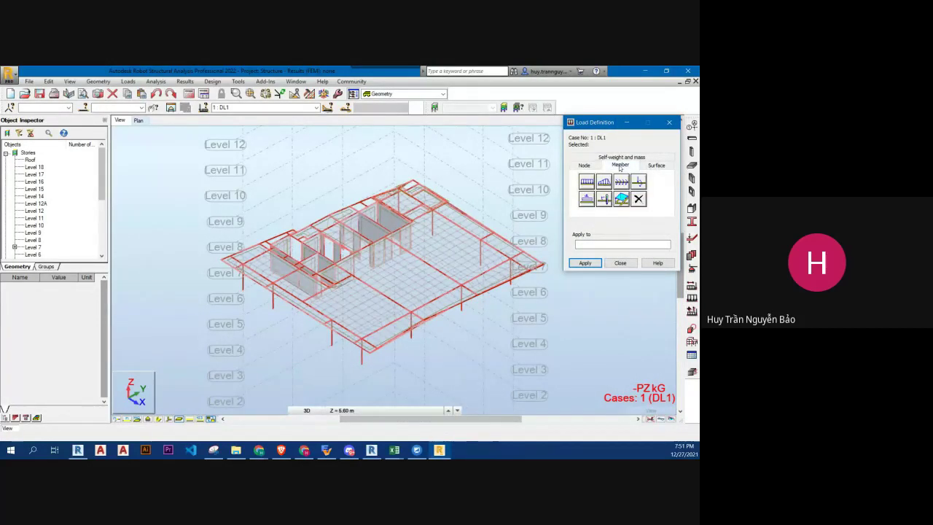
left_click(656, 165)
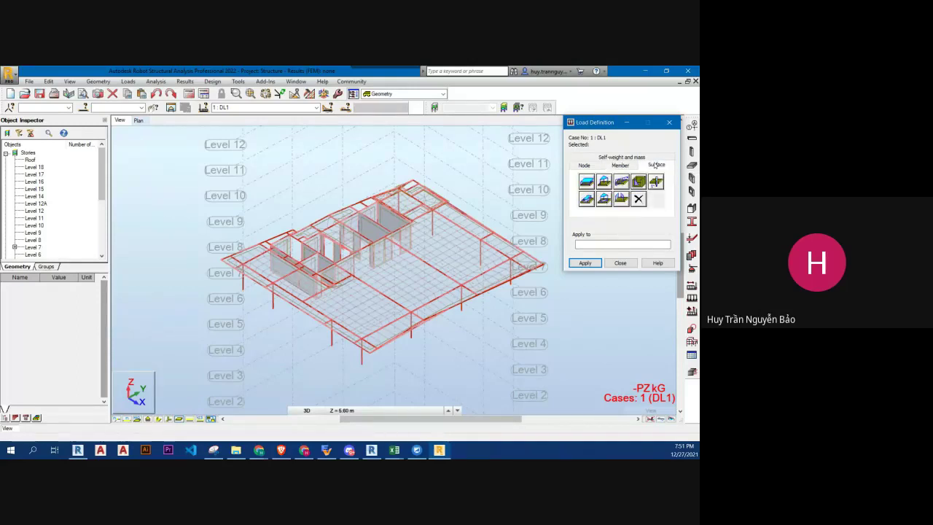
left_click(584, 166)
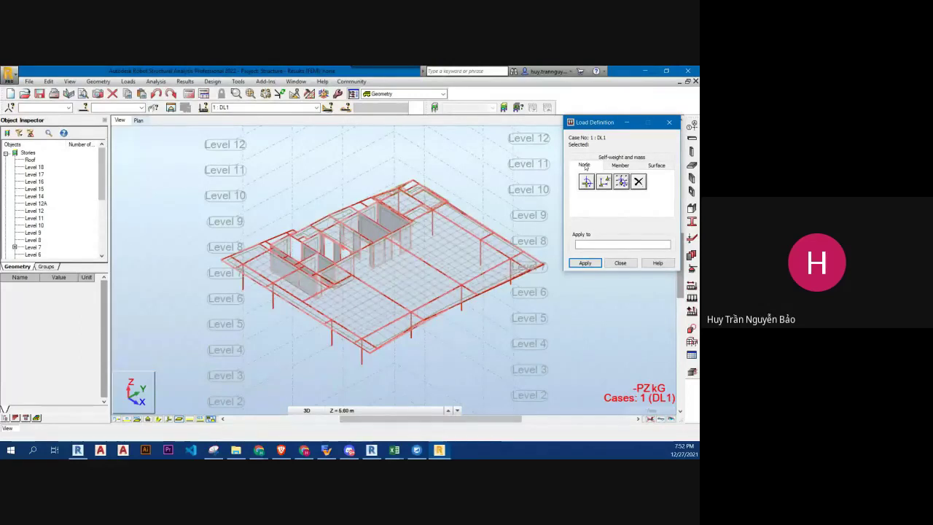
left_click(655, 166)
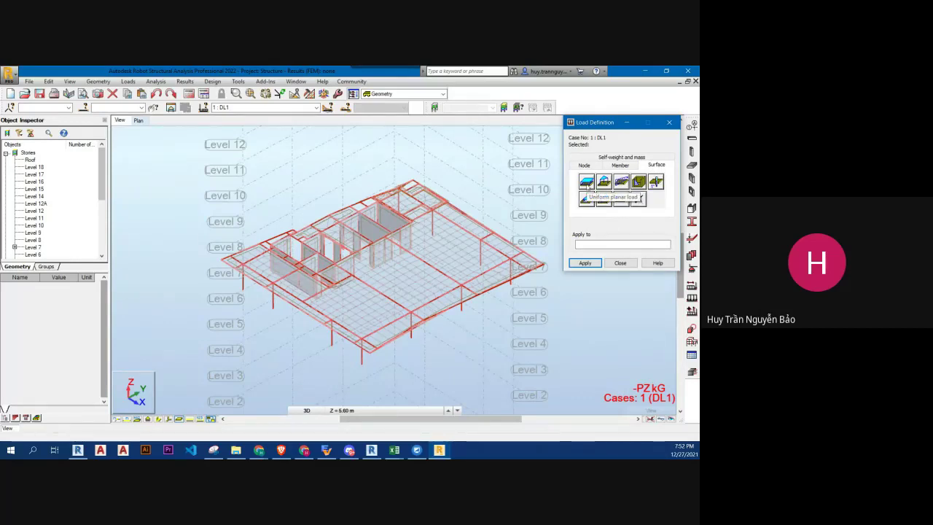
left_click(587, 184)
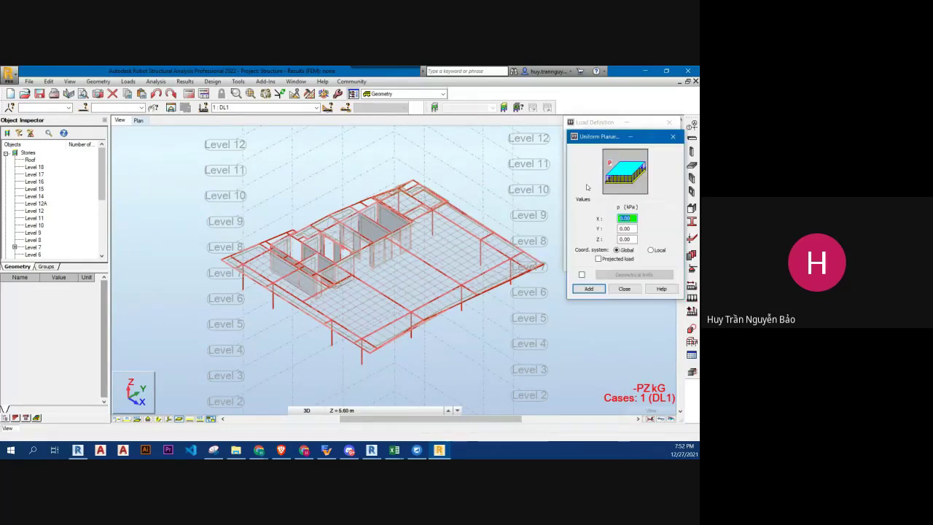
Step: Set the Z pressure to -3 kPa in global coordinates and add the uniform load
left_click(629, 240)
type("-3")
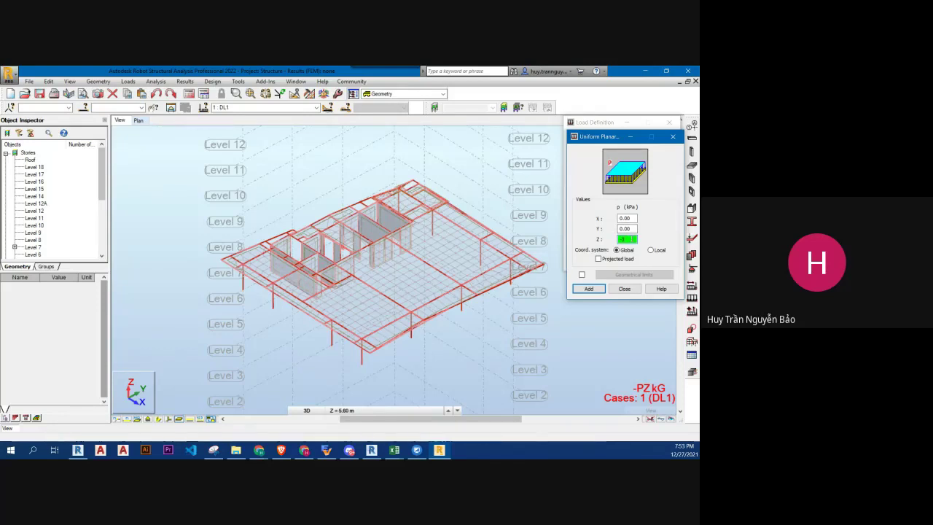
left_click(588, 289)
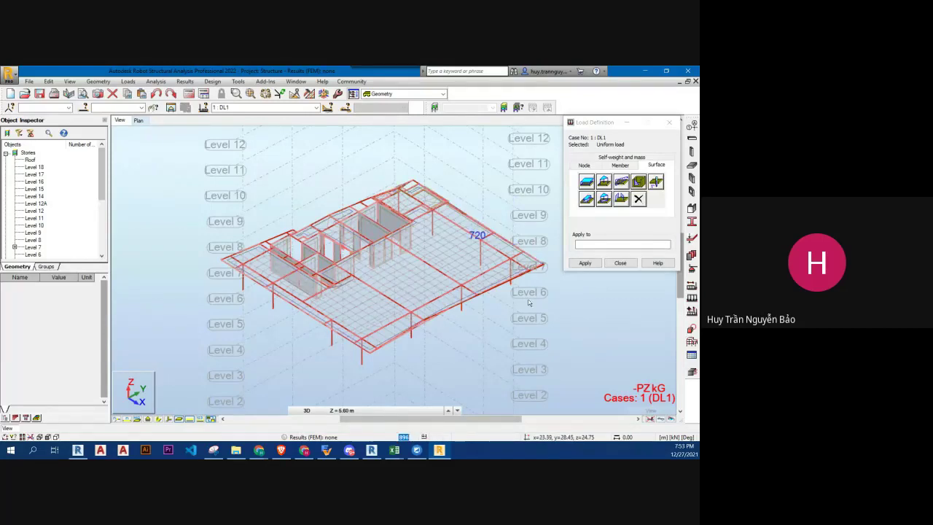
Step: Close Load Definition to return to the meshed Z = 6.60 m slab view
left_click(620, 263)
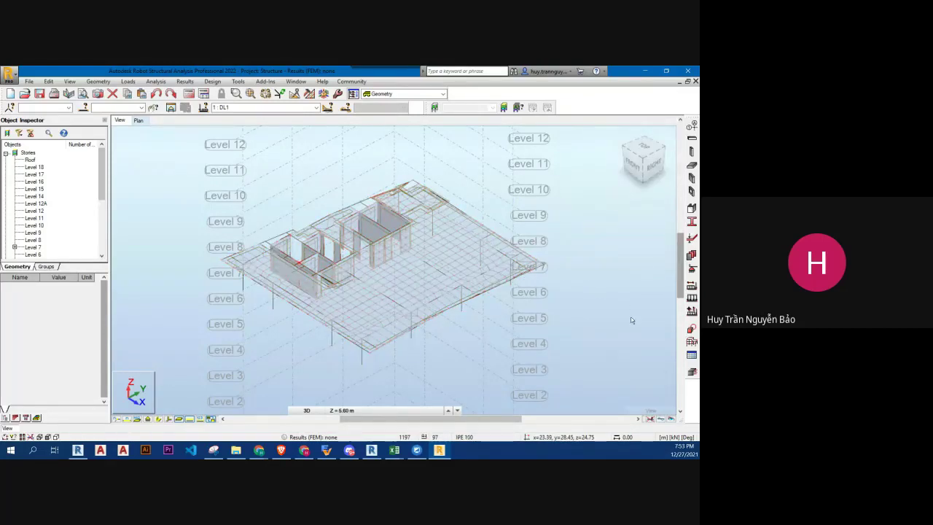
Step: Reopen Load Definition for DL1 and accept a uniform planar surface load
left_click(690, 299)
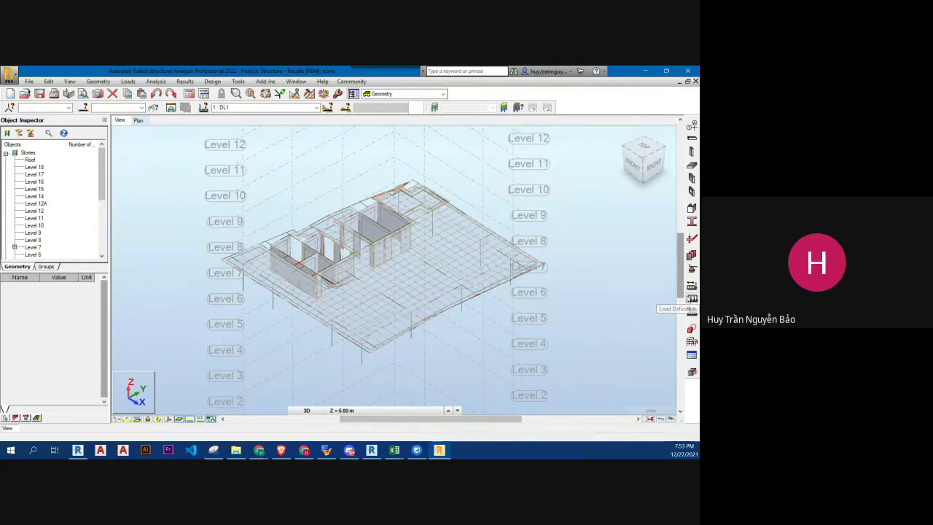
left_click(656, 166)
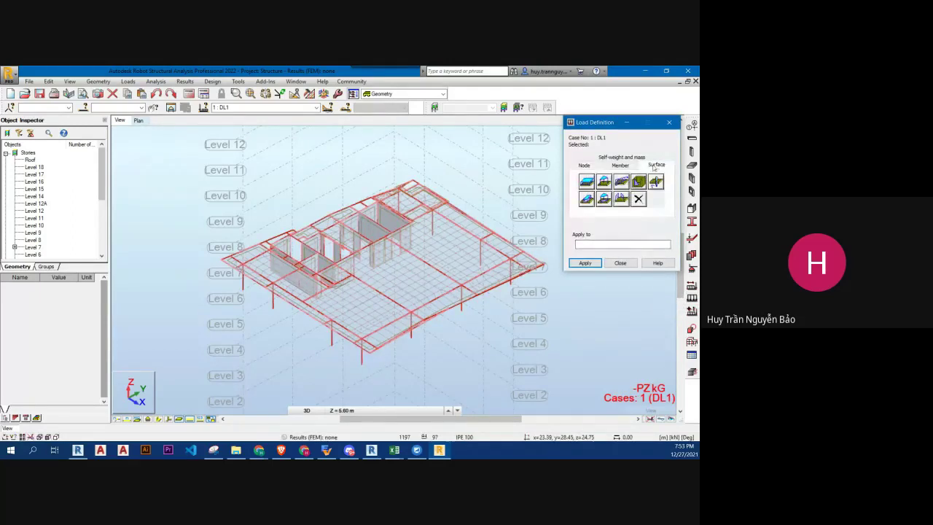
left_click(446, 243)
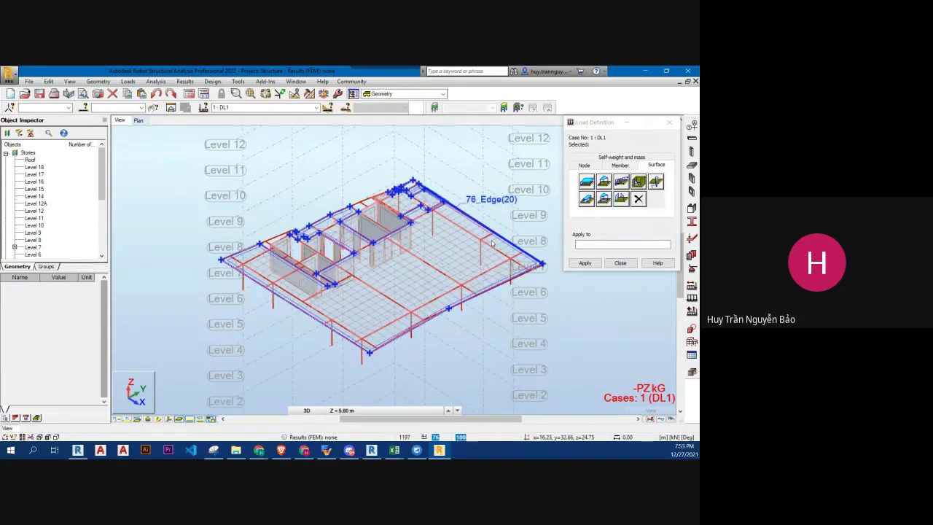
left_click(587, 182)
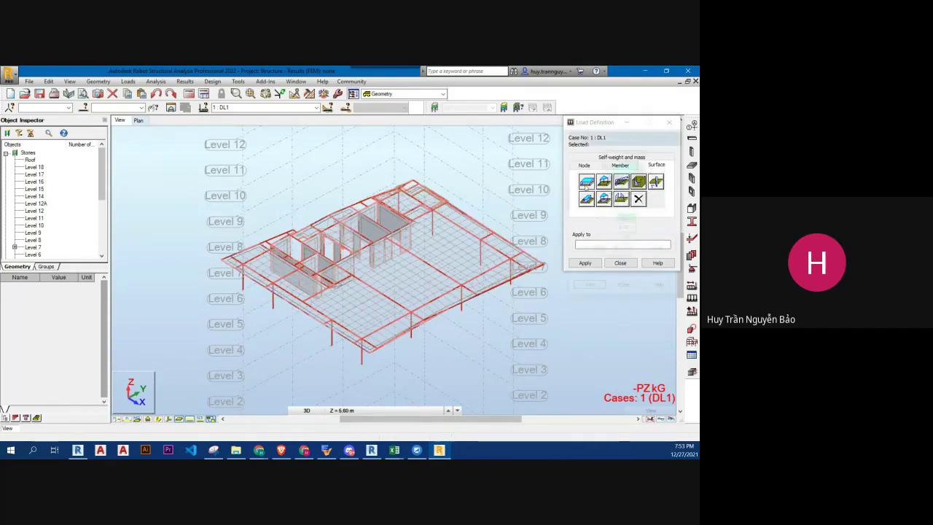
left_click(589, 289)
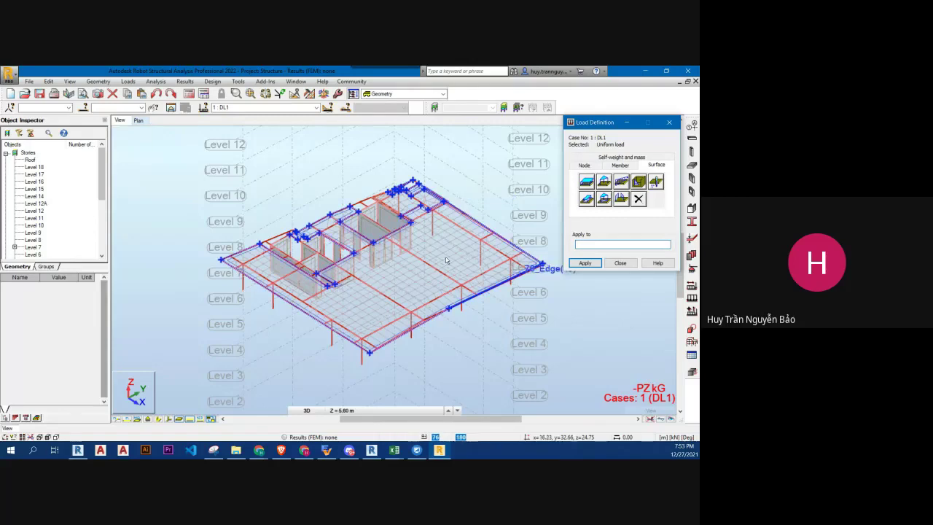
Step: Select slab panel 76, apply the surface load to it and close the dialog
left_click(541, 266)
left_click(585, 263)
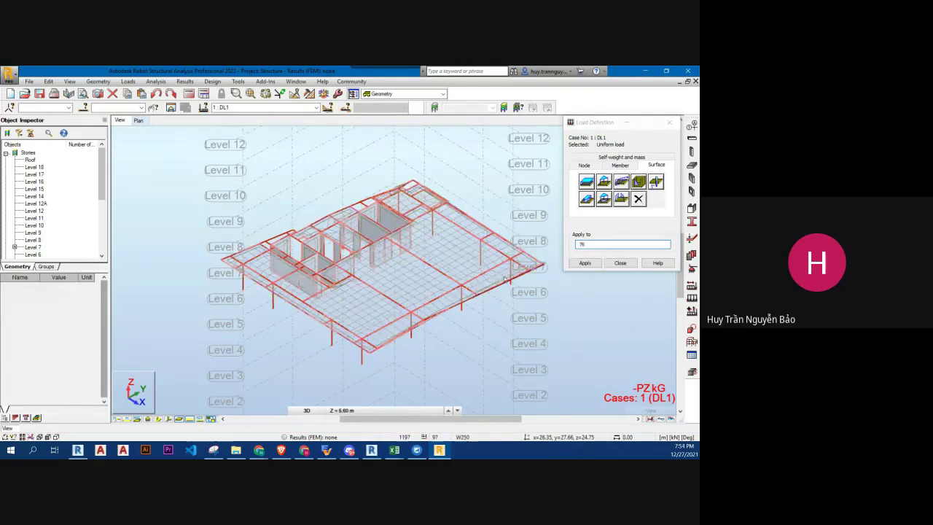
left_click(619, 263)
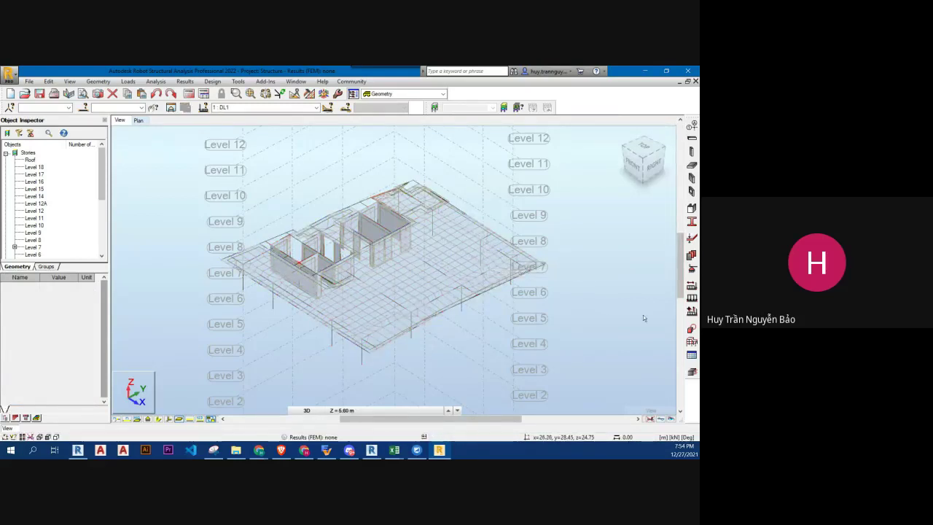
Step: Repeatedly open and dismiss the uniform planar load settings, then close Load Definition
left_click(691, 297)
left_click(656, 165)
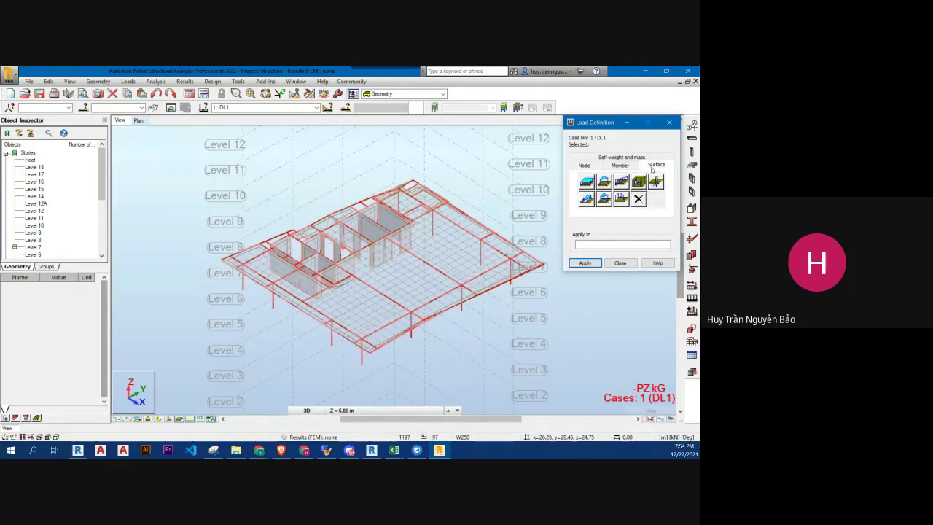
left_click(587, 182)
left_click(590, 290)
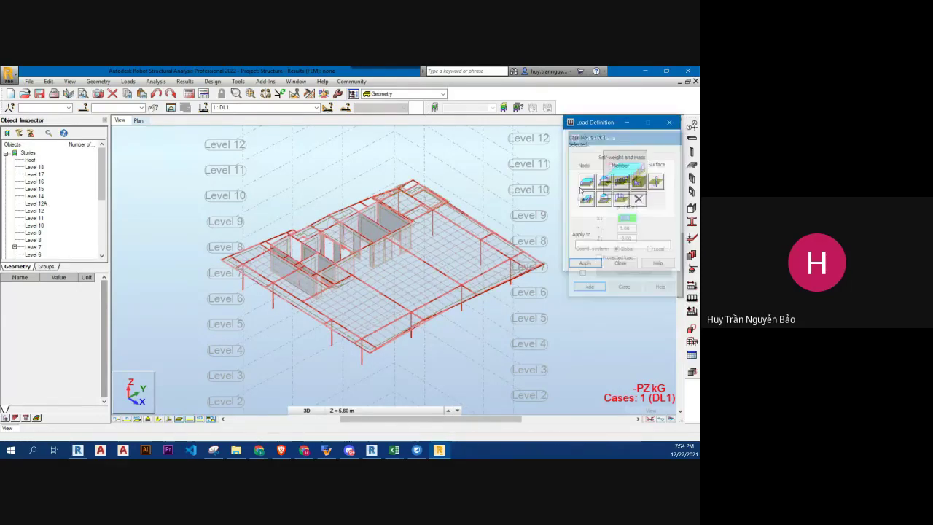
left_click(586, 182)
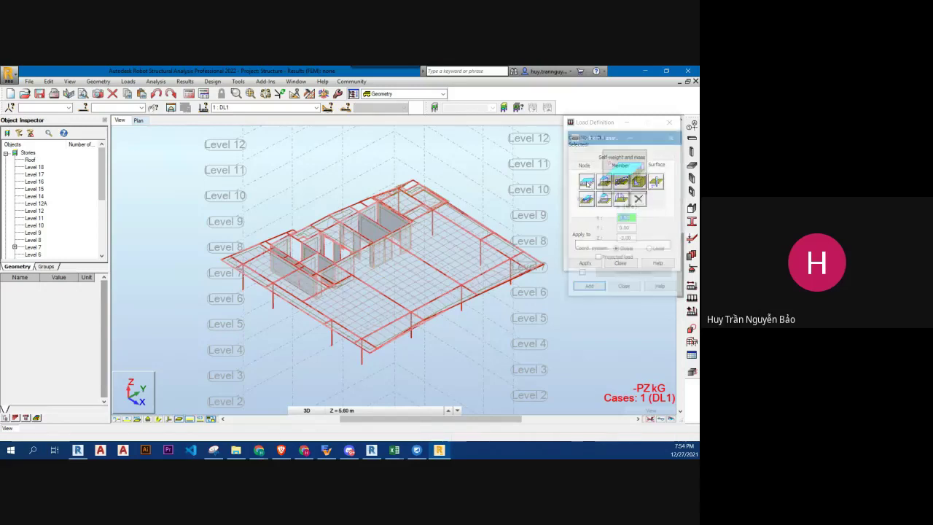
left_click(589, 287)
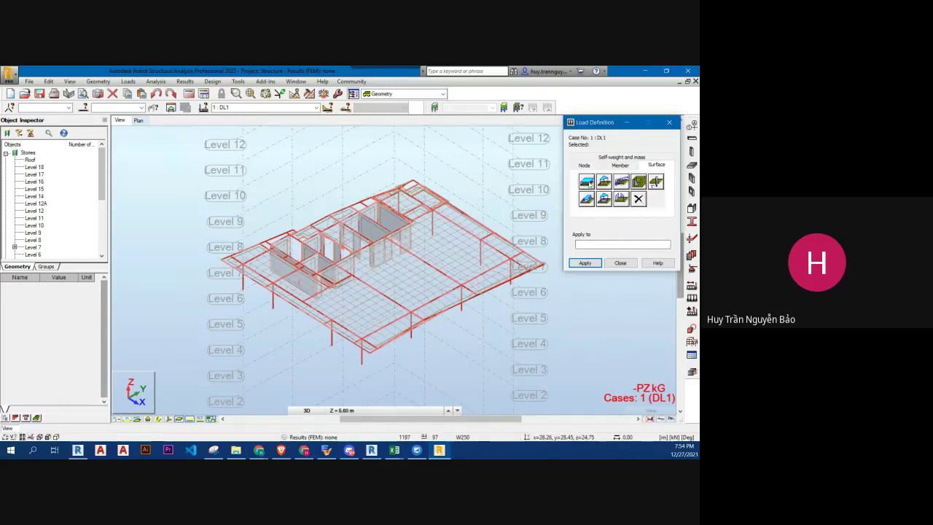
left_click(587, 182)
left_click(589, 287)
left_click(587, 182)
left_click(589, 288)
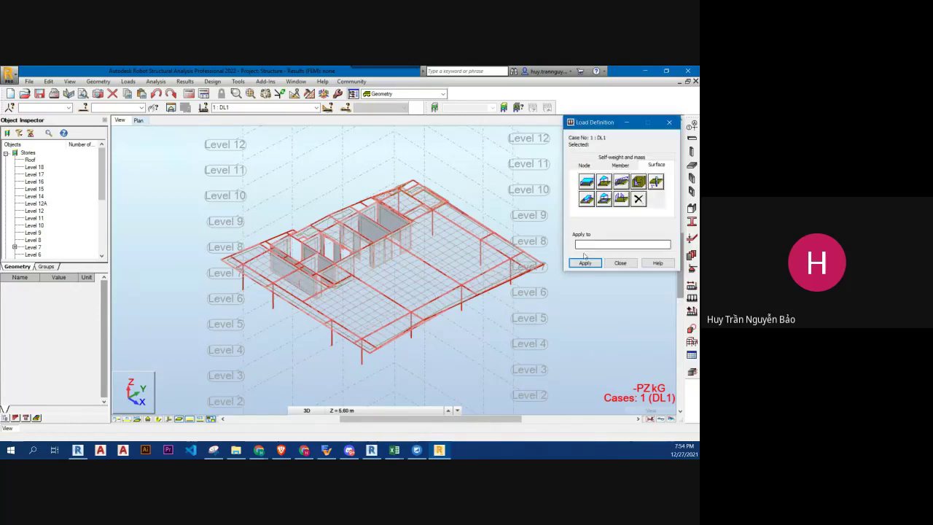
left_click(617, 263)
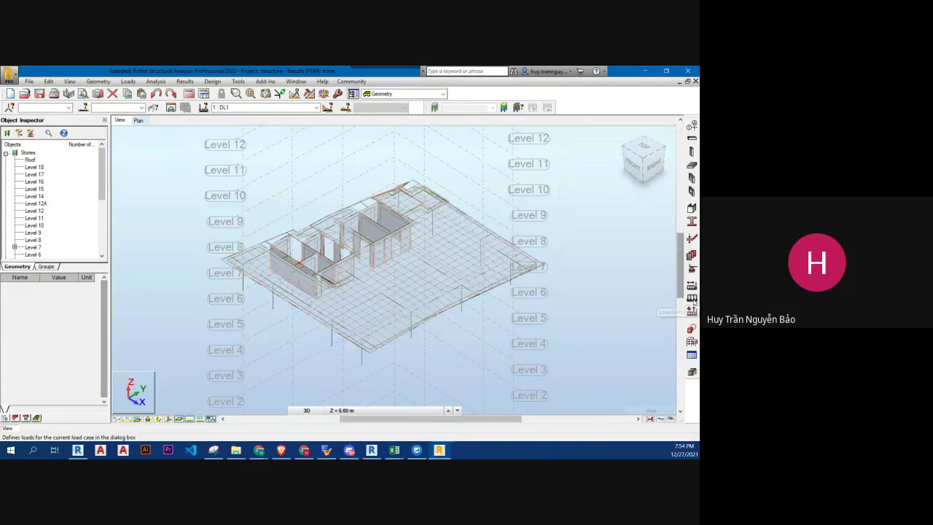
Step: Pick panel 76 as the target and apply a -3.00 kPa Z uniform planar load
left_click(691, 298)
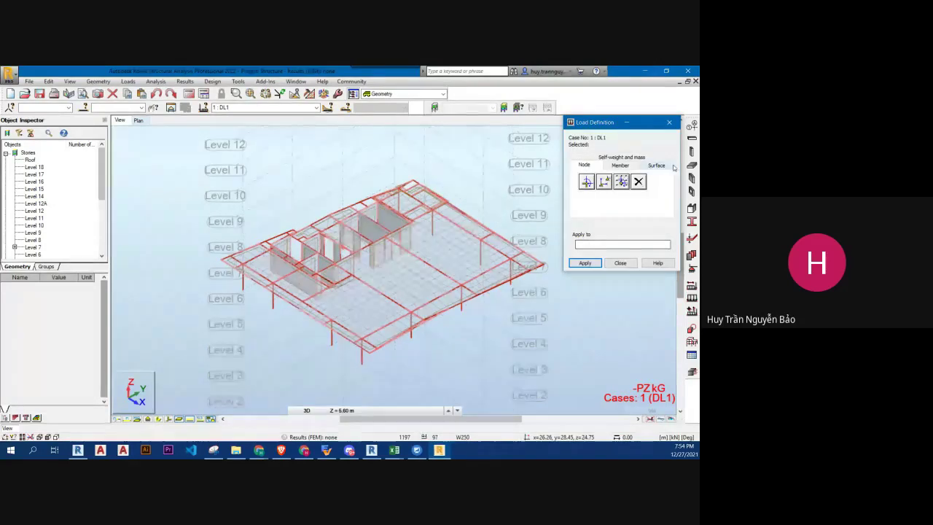
left_click(657, 166)
left_click(587, 245)
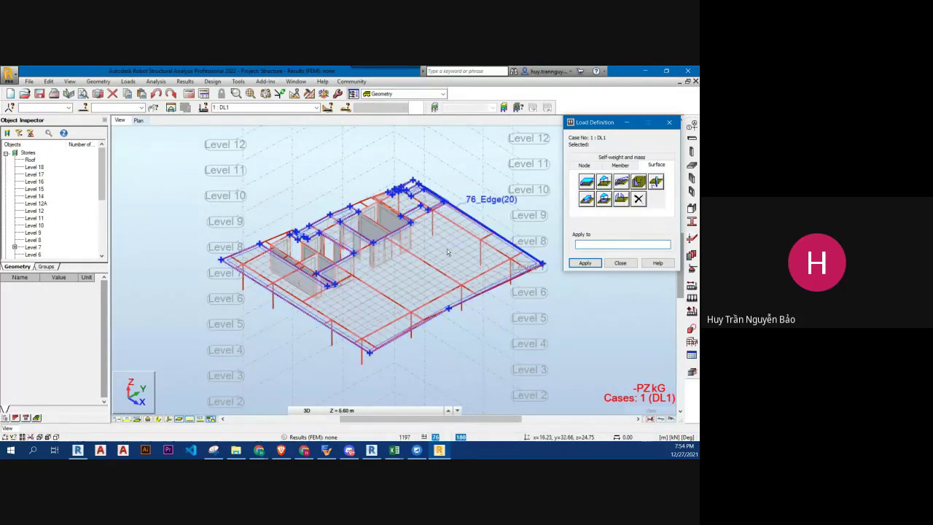
left_click(408, 201)
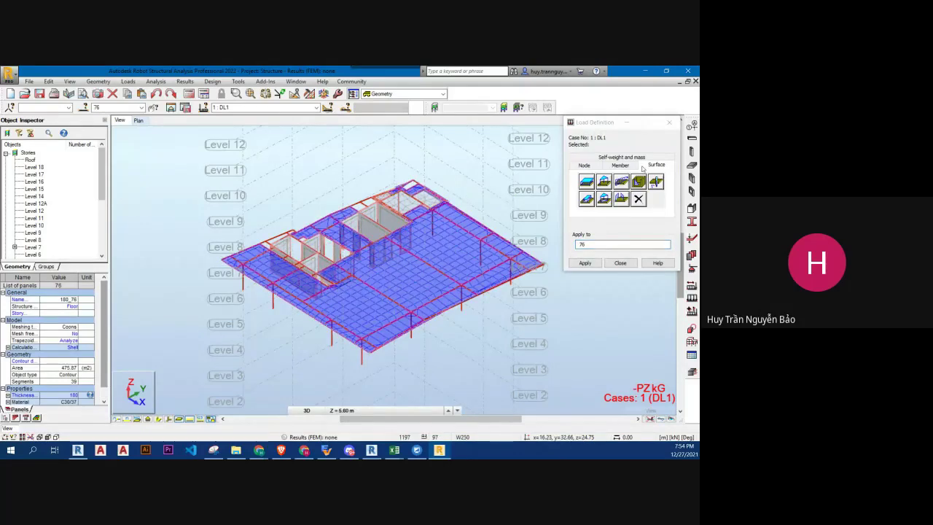
left_click(586, 180)
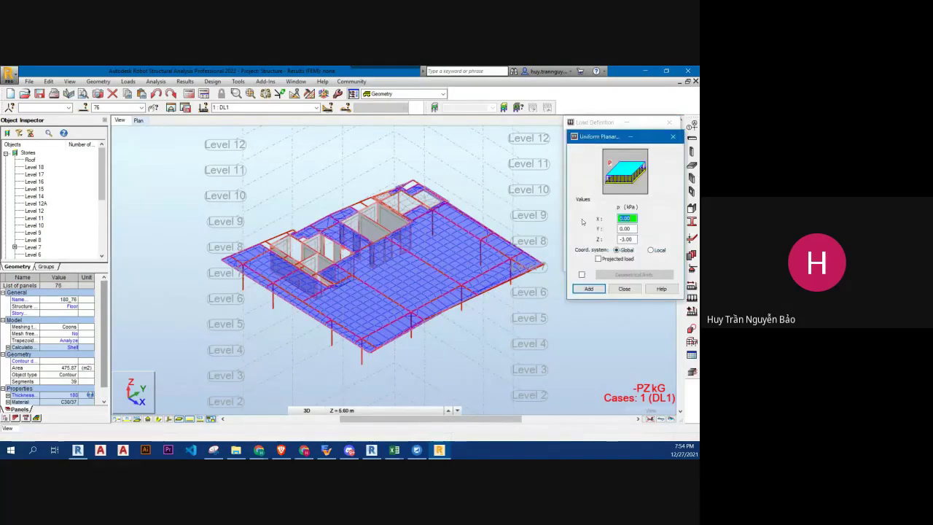
left_click(586, 289)
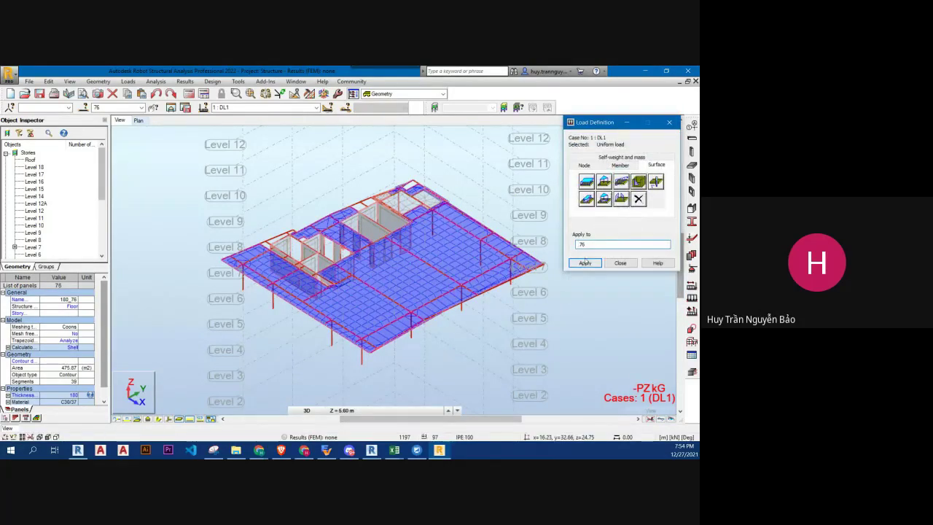
left_click(585, 264)
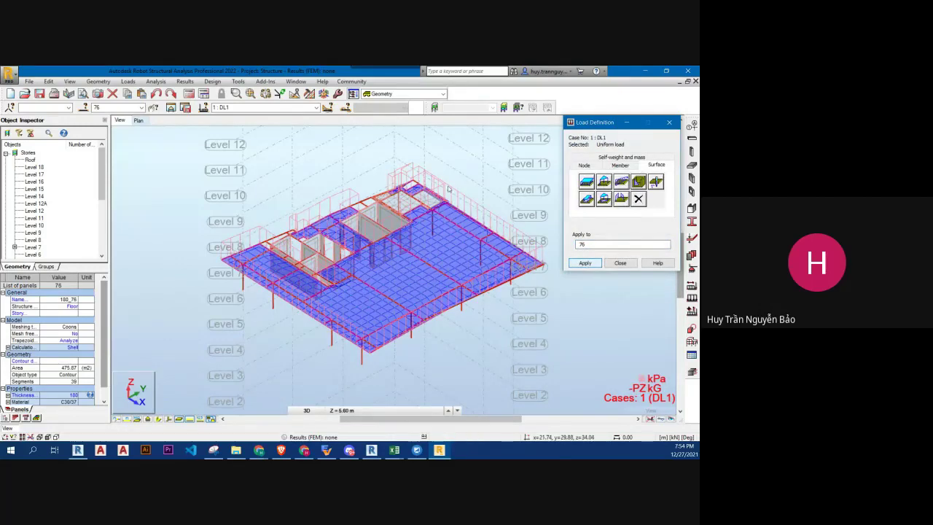
Step: Orbit toward a side elevation and close the Load Definition window
scroll(469, 208, "up", 3)
scroll(498, 256, "down", 2)
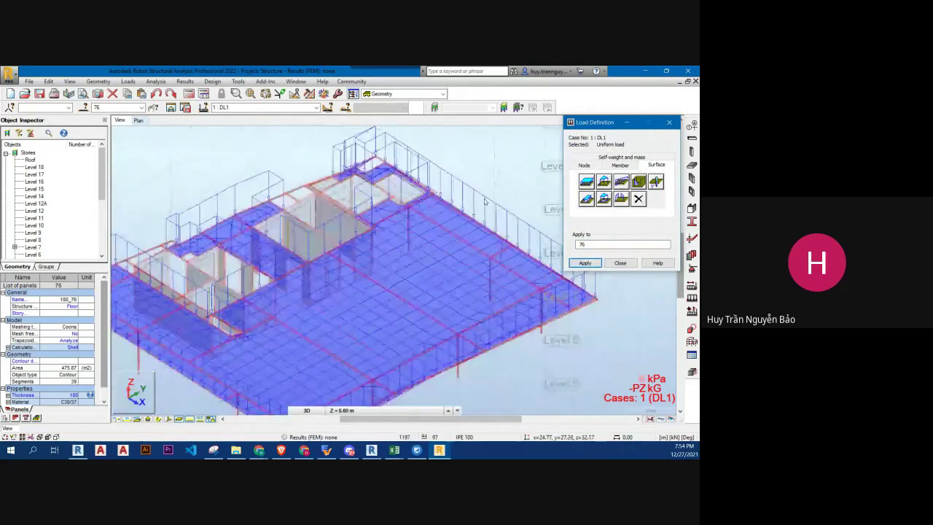
middle_click_drag(498, 257, 483, 306, "shift")
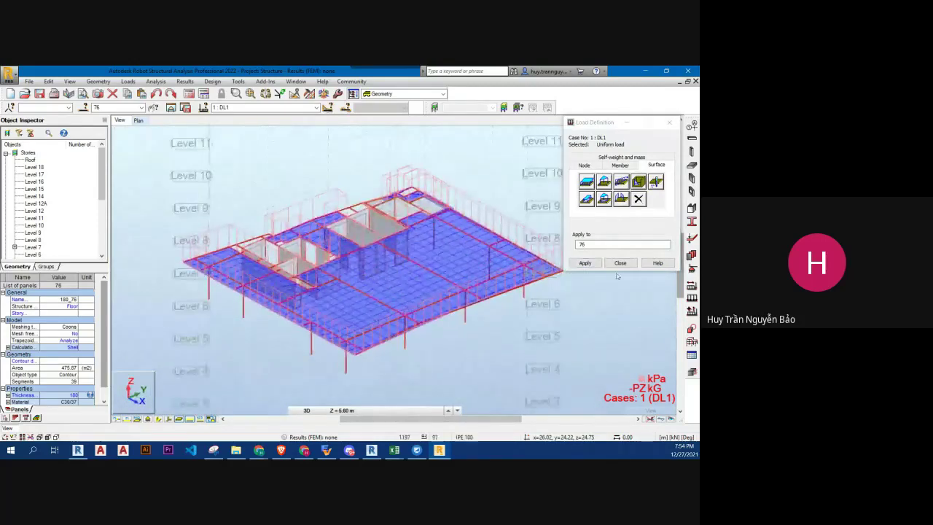
left_click(614, 314)
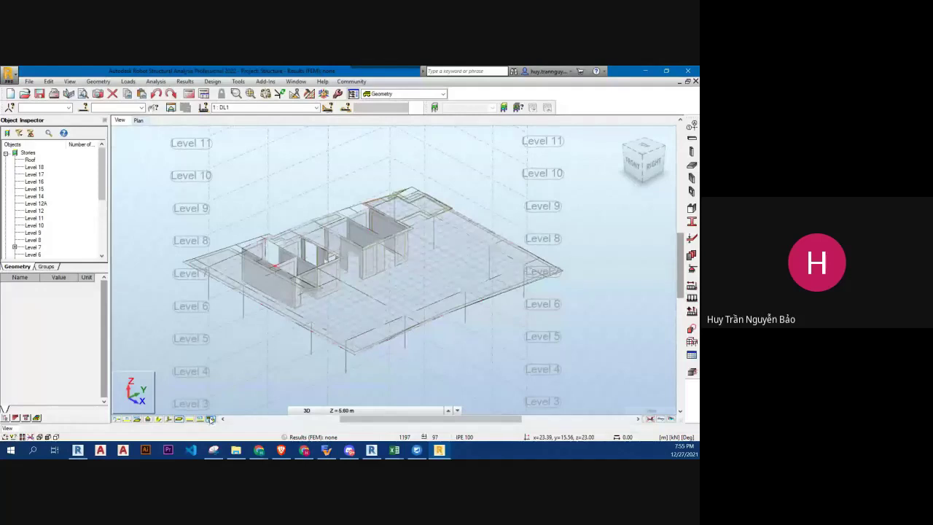
Step: Hide the FE mesh and toggle load and load value displays while orbiting the model
left_click(209, 419)
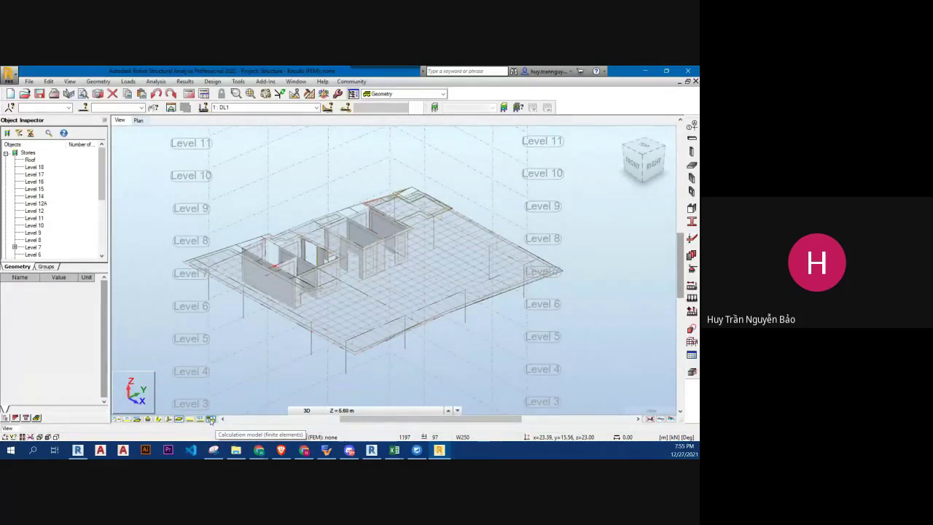
left_click(210, 420)
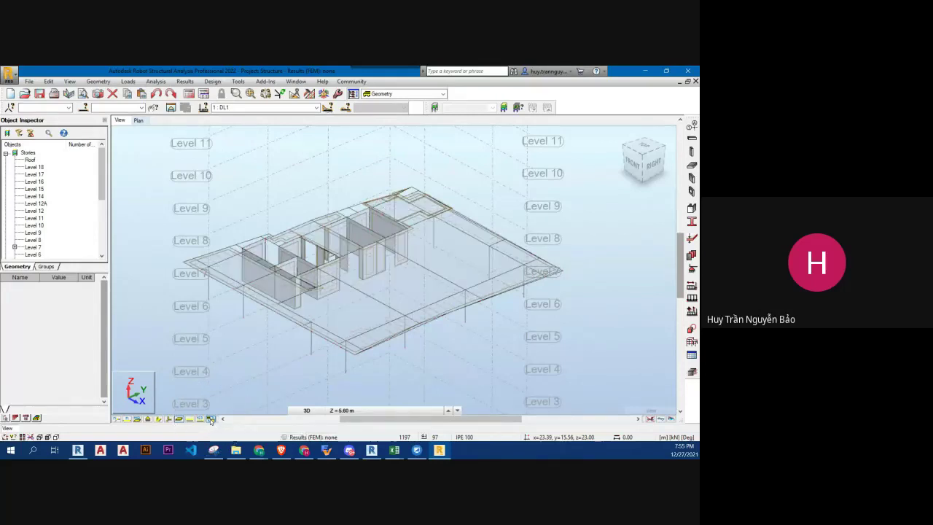
middle_click_drag(438, 314, 525, 270, "shift")
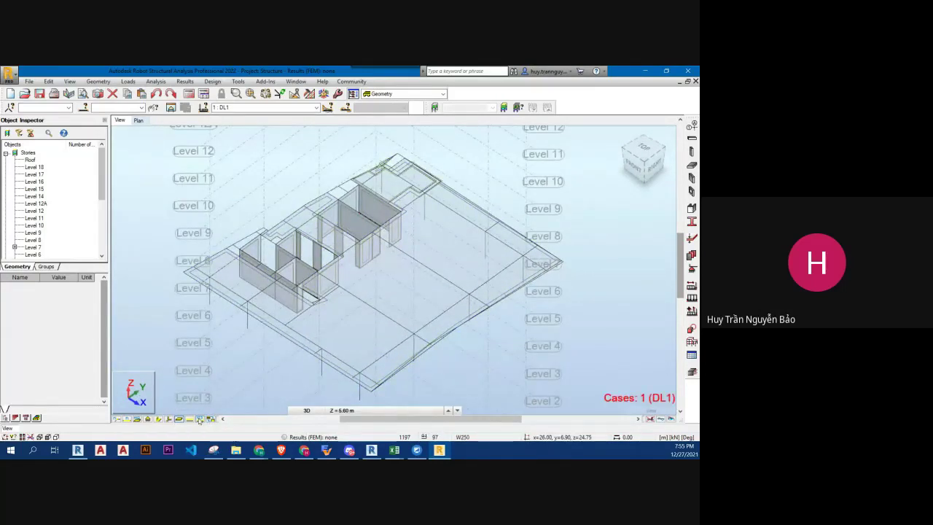
middle_click_drag(385, 292, 533, 285, "shift")
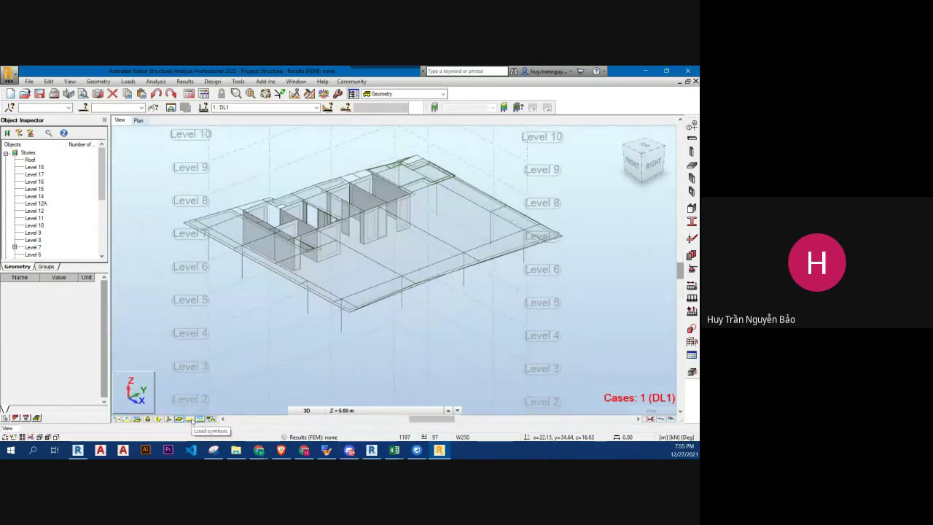
left_click(193, 420)
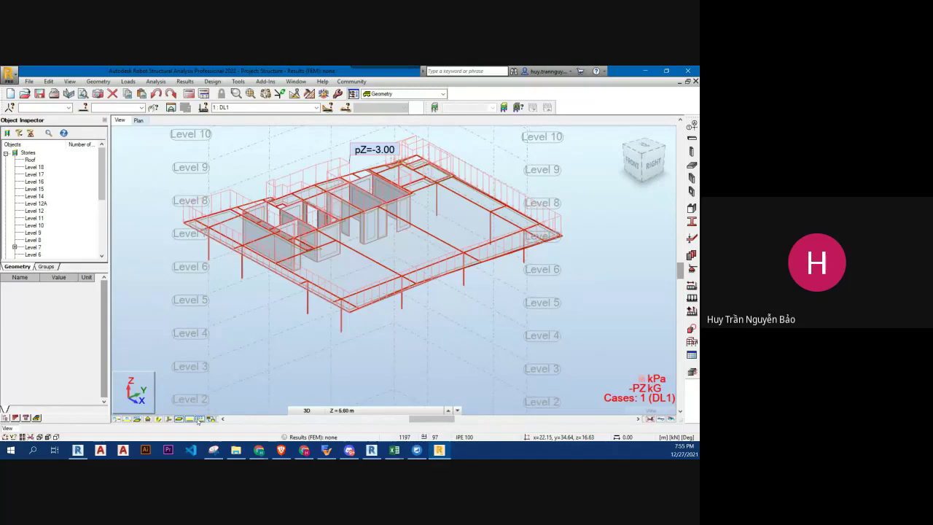
mouse_move(486, 339)
middle_mouse_down("shift")
mouse_move(514, 316)
mouse_move(510, 337)
middle_mouse_up("shift")
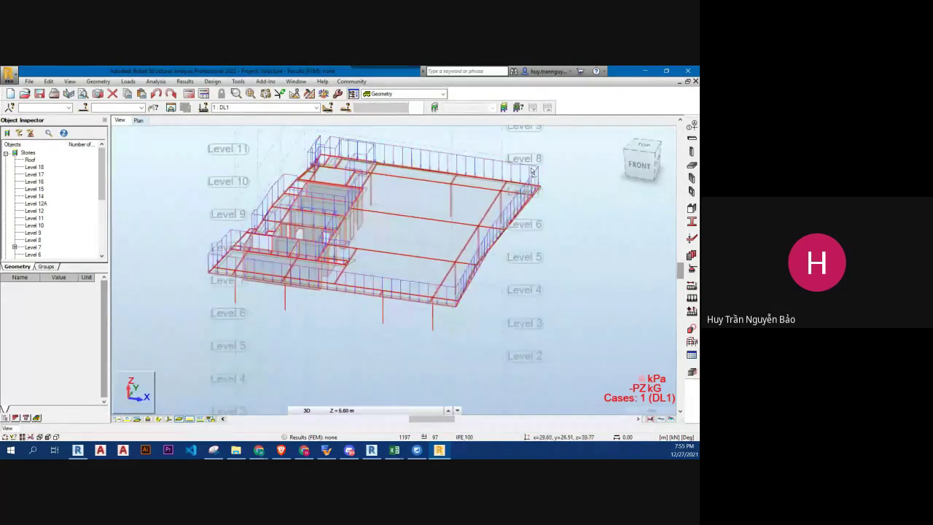
left_click(189, 420)
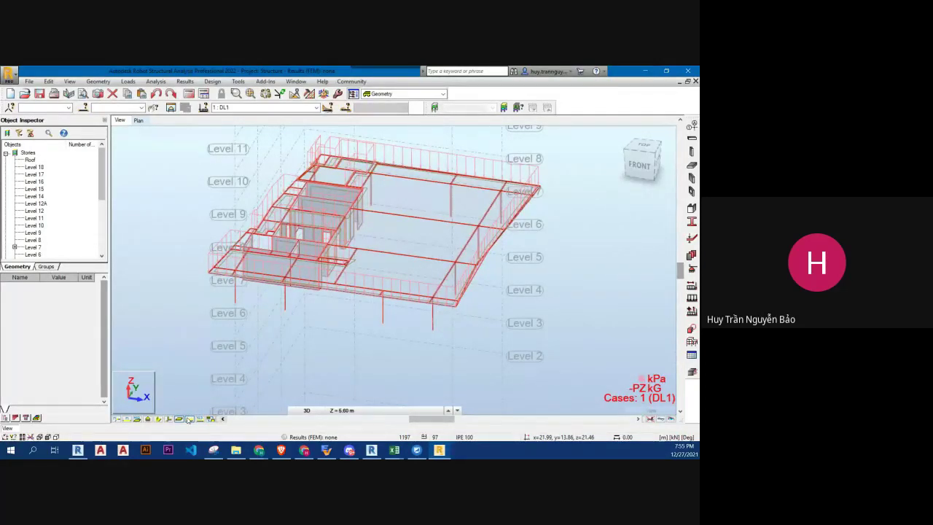
left_click(200, 422)
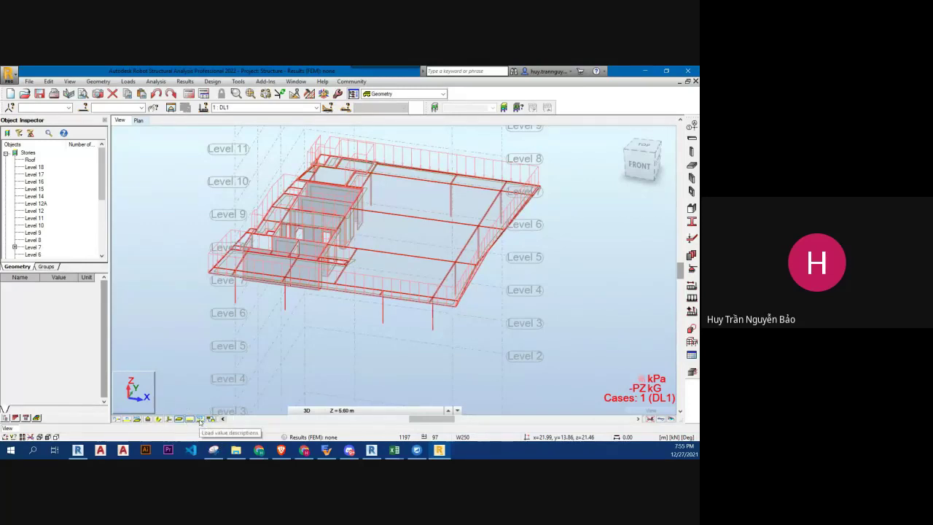
middle_click_drag(271, 323, 296, 253, "shift")
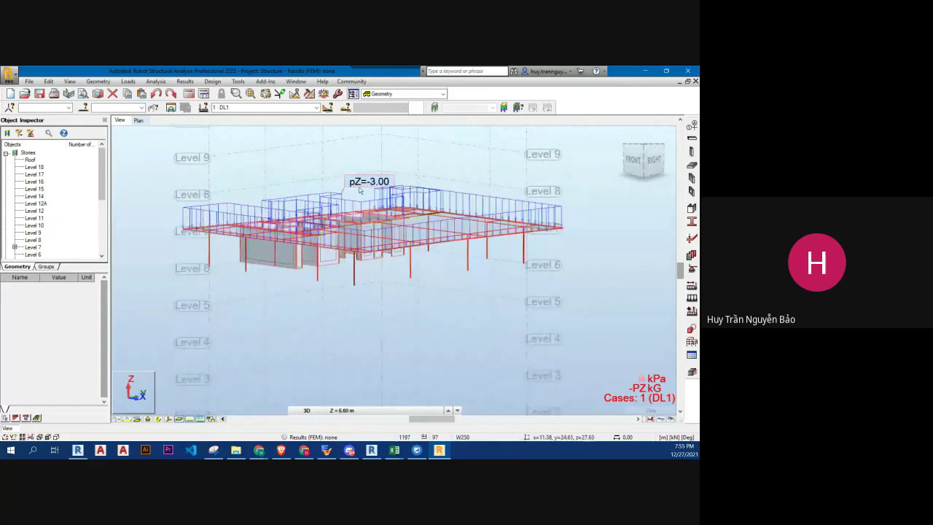
left_click(191, 421)
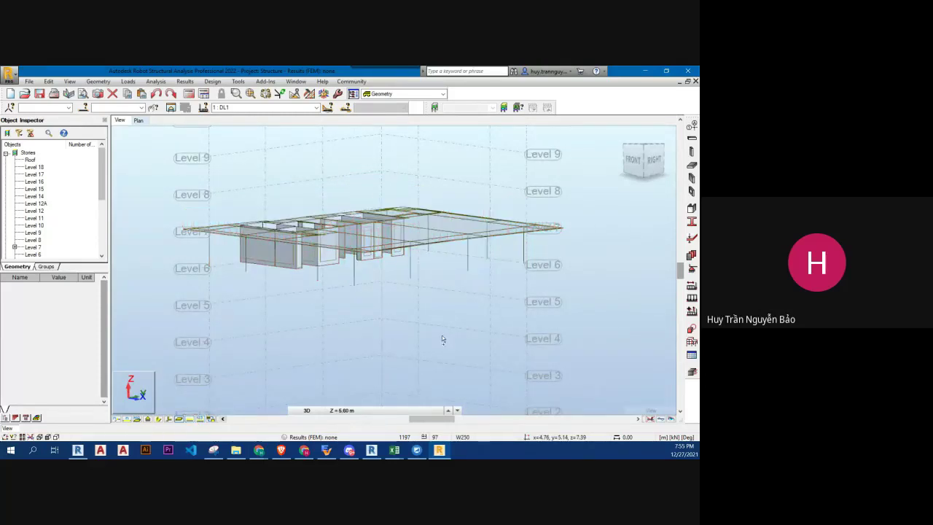
Step: View the slab from above and make 2 : LL1 the current load case
mouse_move(442, 335)
middle_mouse_down("shift")
mouse_move(448, 357)
mouse_move(542, 315)
mouse_move(437, 301)
middle_mouse_up("shift")
scroll(542, 311, "down", 2)
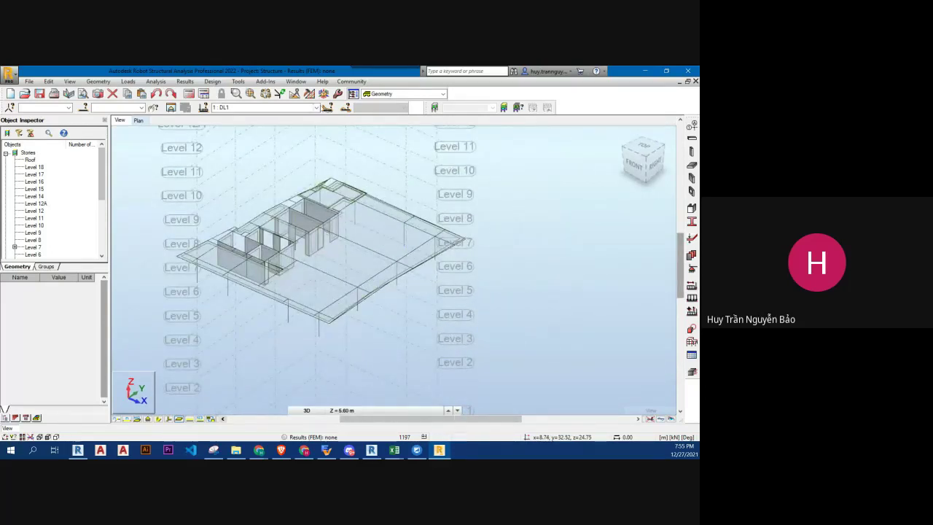
left_click(316, 107)
left_click(223, 122)
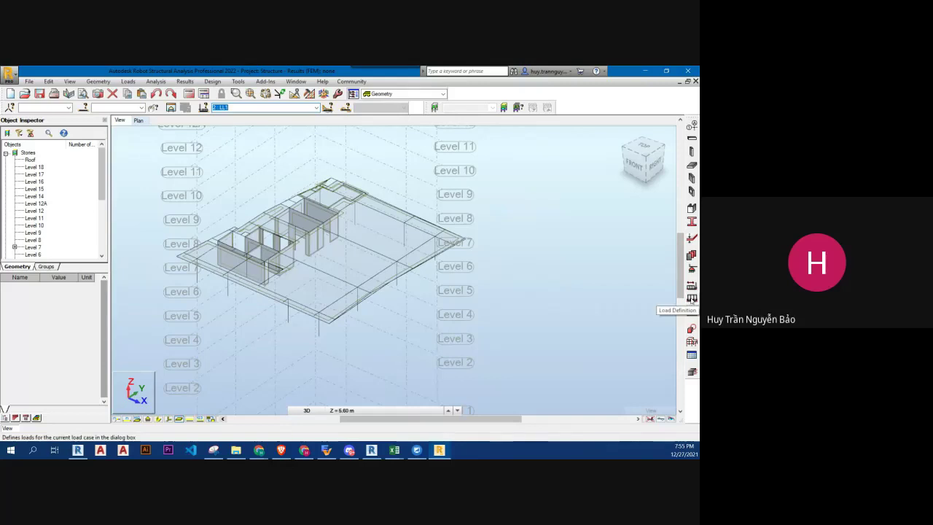
Step: Define a uniform planar surface load for case LL1 and apply it to floor panel 76
left_click(691, 298)
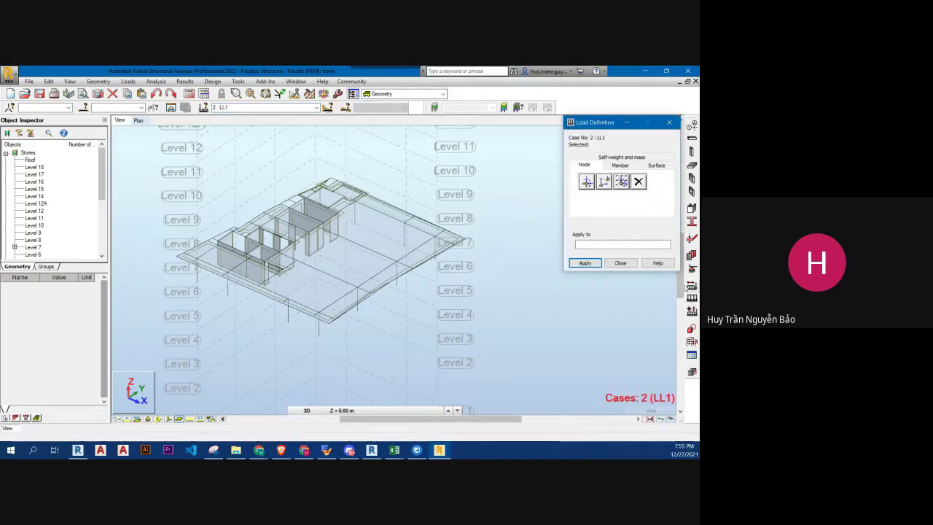
left_click(655, 166)
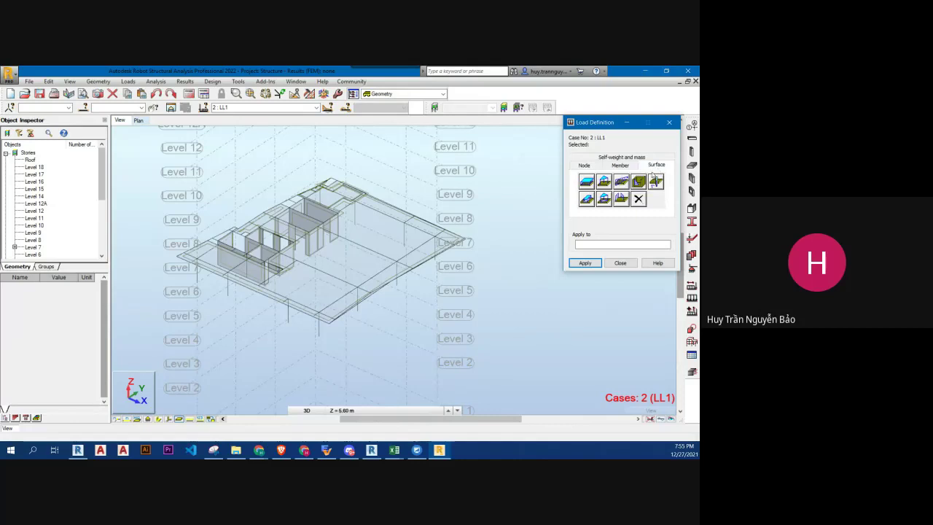
left_click(600, 246)
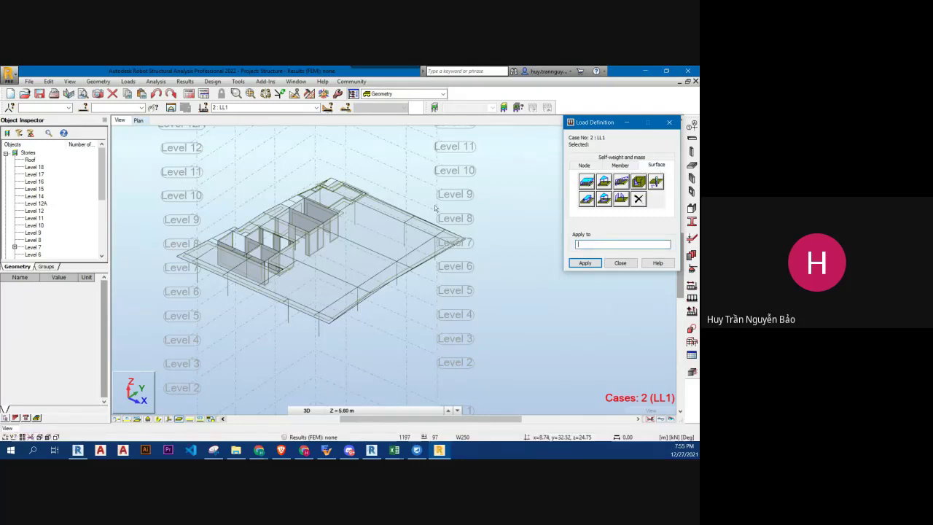
left_click(222, 107)
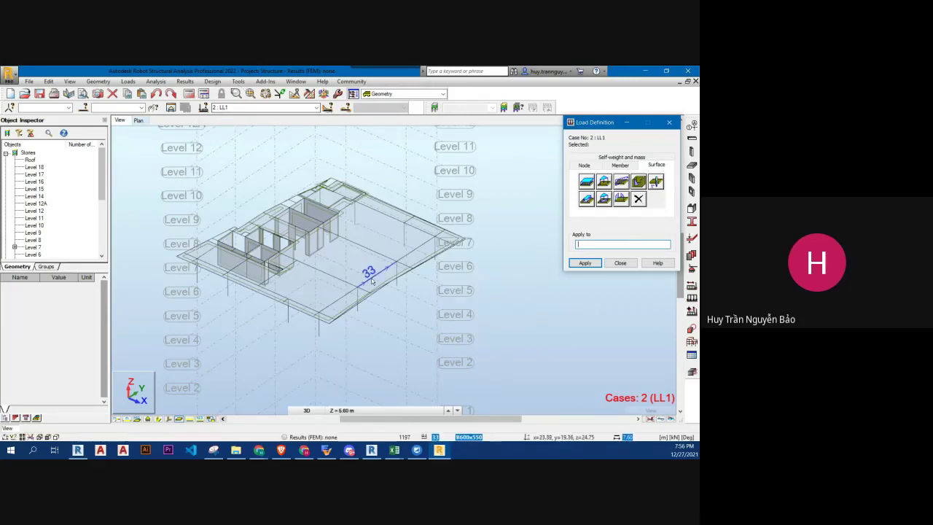
left_click(388, 240)
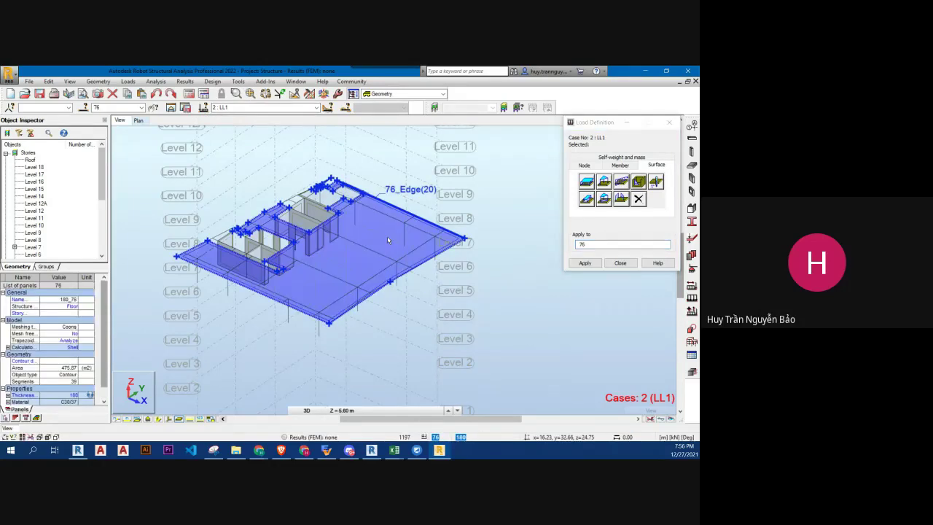
left_click(588, 183)
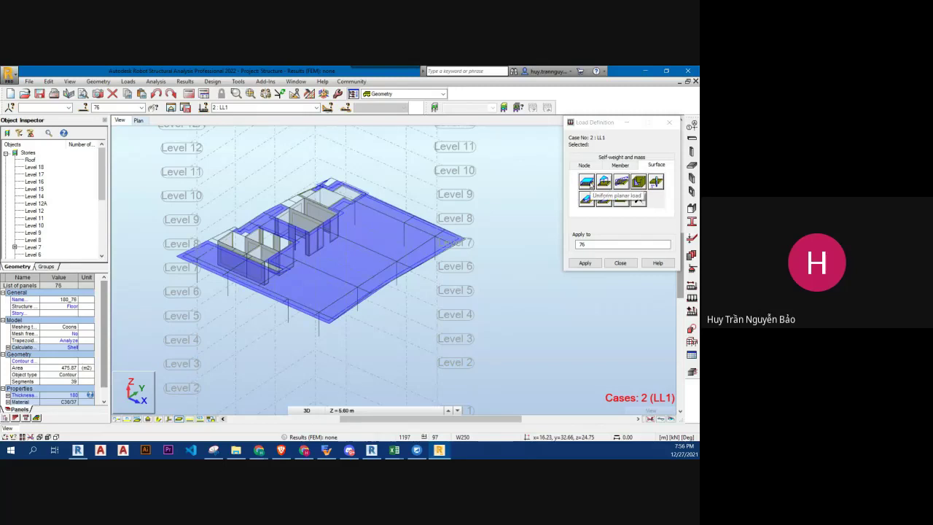
left_click(583, 290)
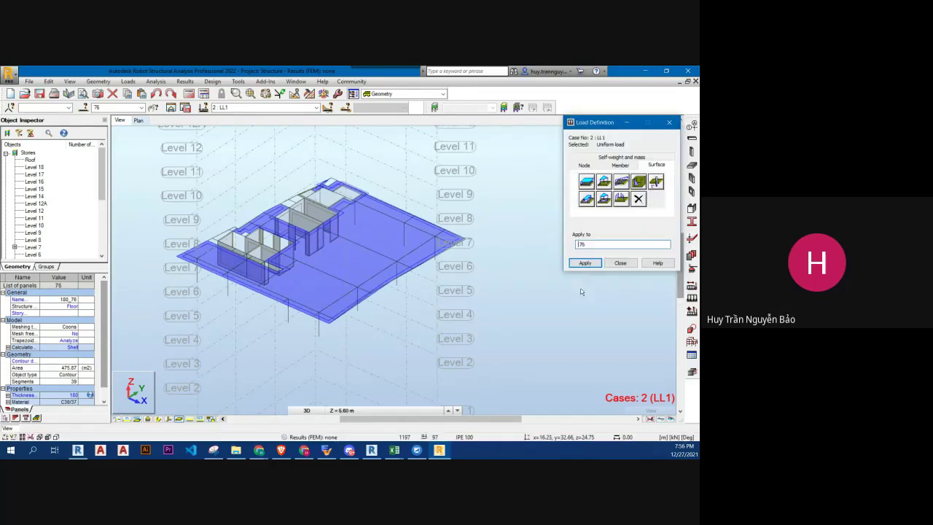
left_click(585, 263)
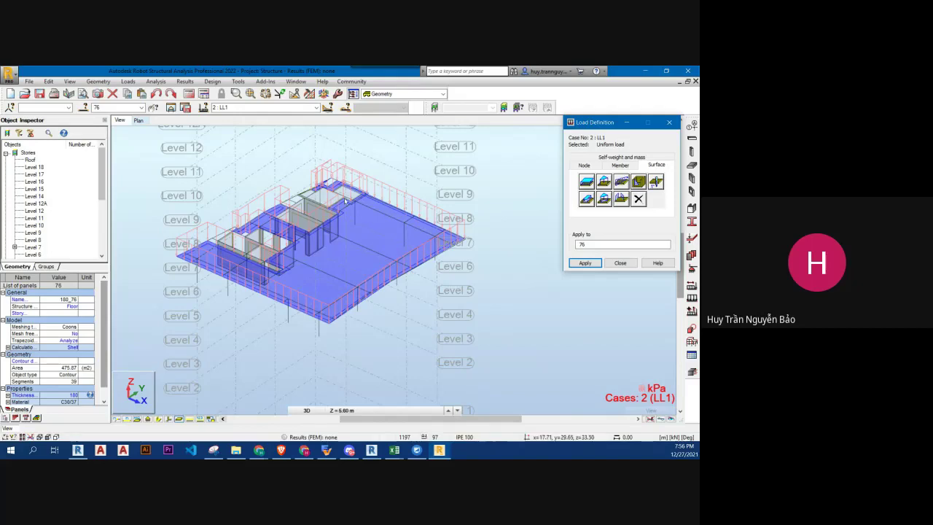
Step: Clear the floor panel selection and make load case 1: DL1 current again
scroll(359, 182, "up", 1)
scroll(359, 182, "up", 1)
scroll(354, 224, "up", 3)
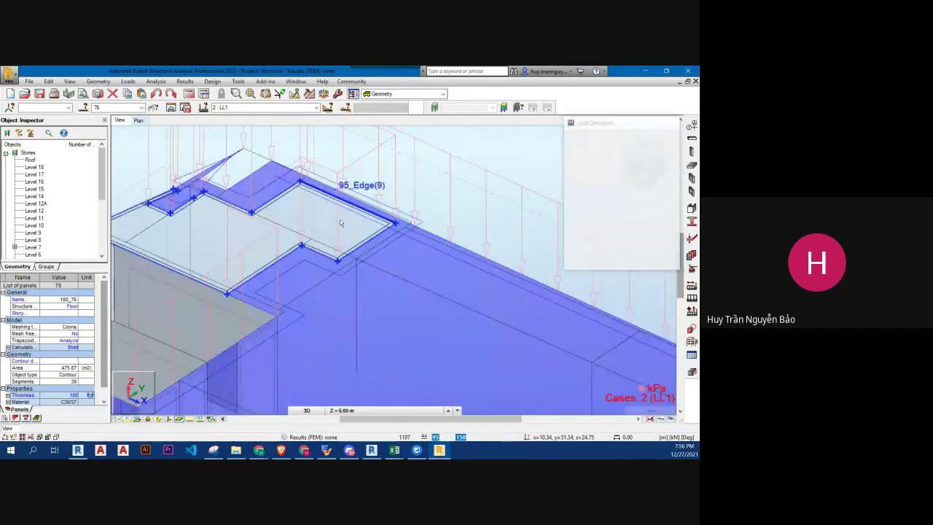
left_click(444, 190)
scroll(466, 191, "down", 1)
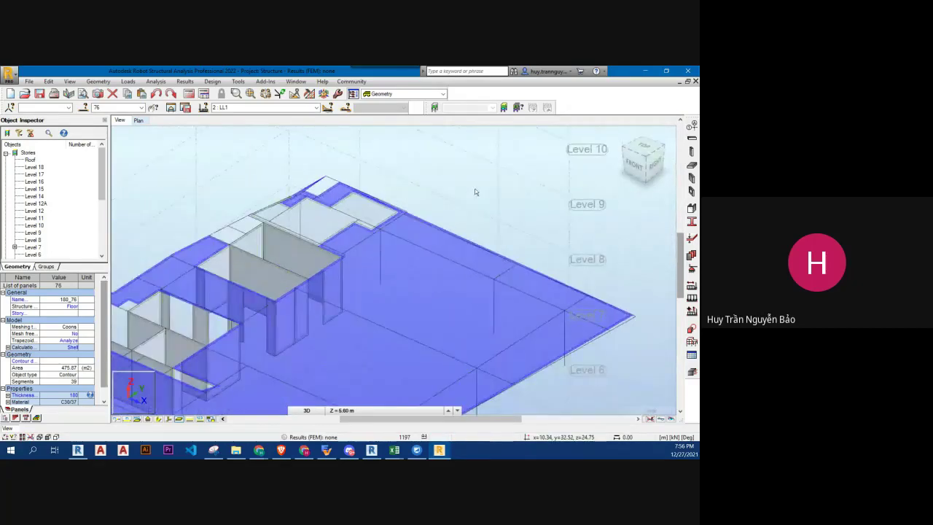
scroll(486, 191, "down", 1)
scroll(487, 192, "down", 1)
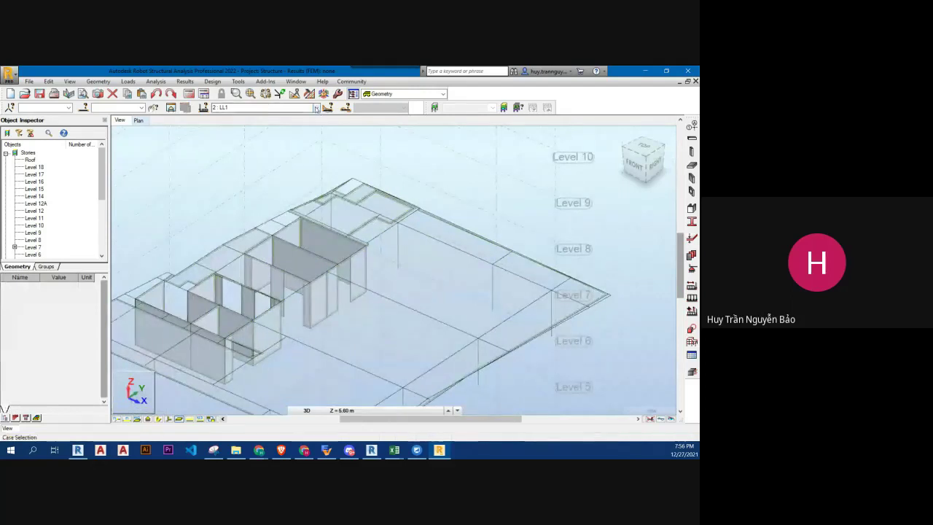
left_click(316, 107)
left_click(267, 117)
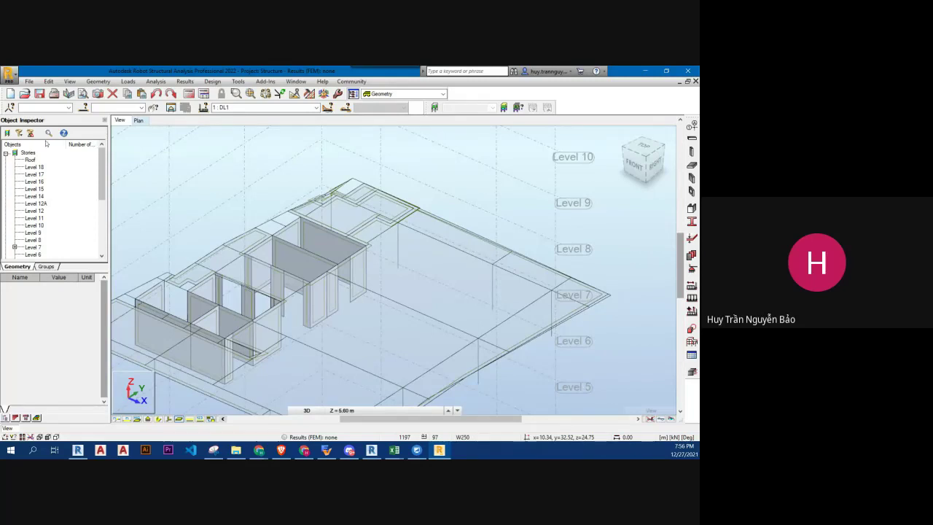
left_click(44, 82)
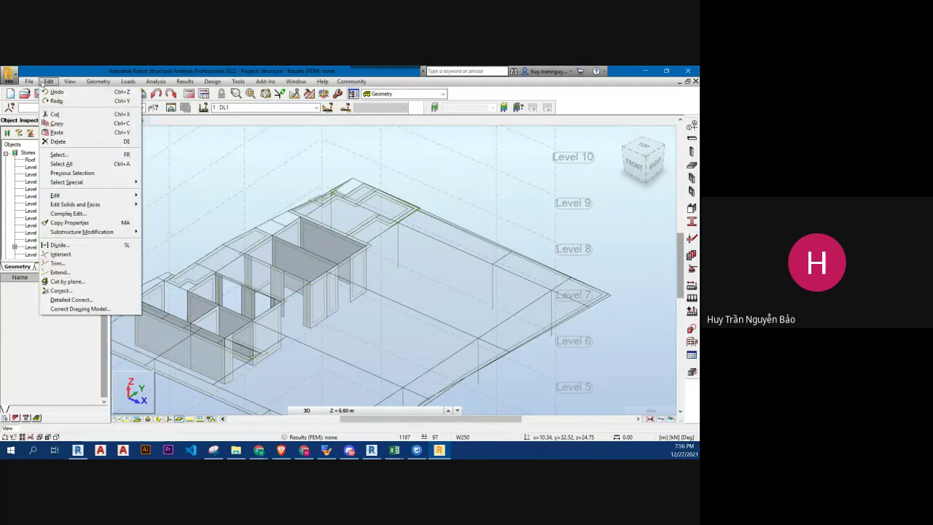
Step: Use Edit > Select with type Panel and thicknesses 150 and 180 to select panels 76 and 95
left_click(81, 154)
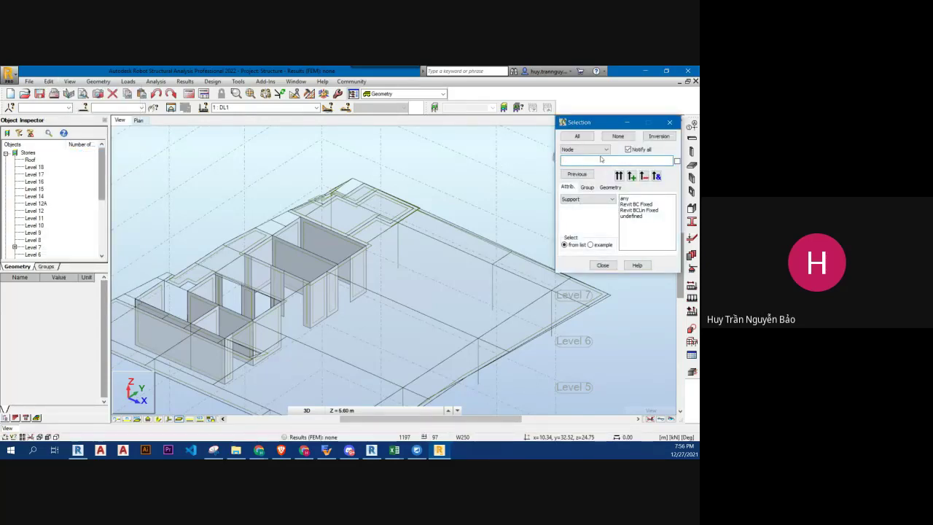
left_click(592, 150)
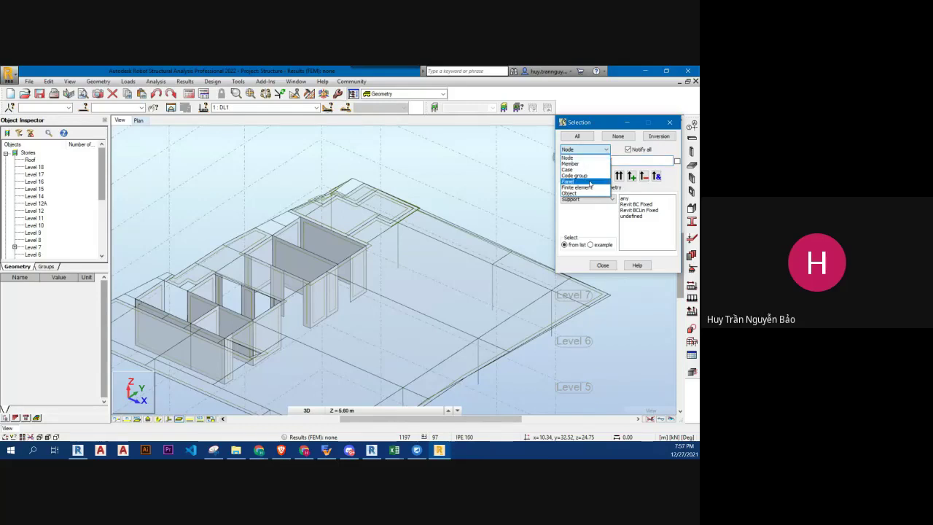
left_click(573, 181)
left_click_drag(114, 120, 98, 141)
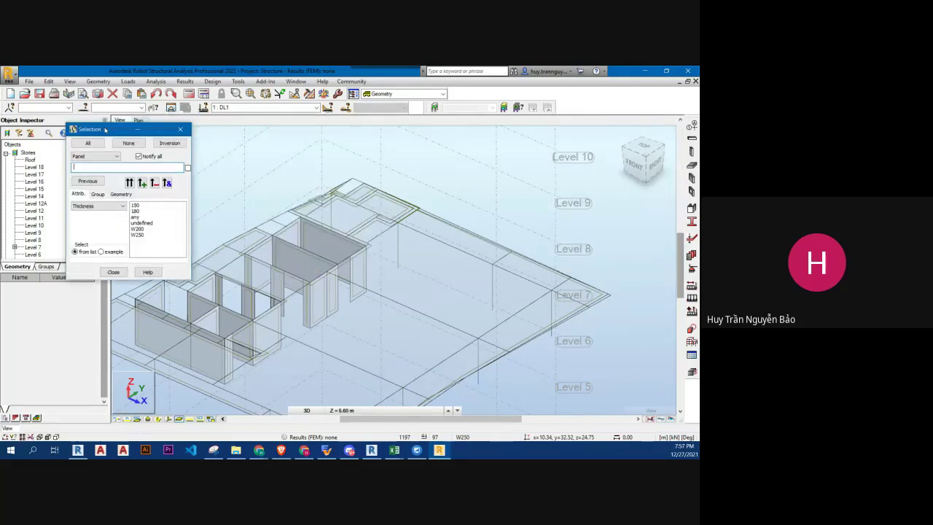
left_click_drag(130, 216, 130, 223)
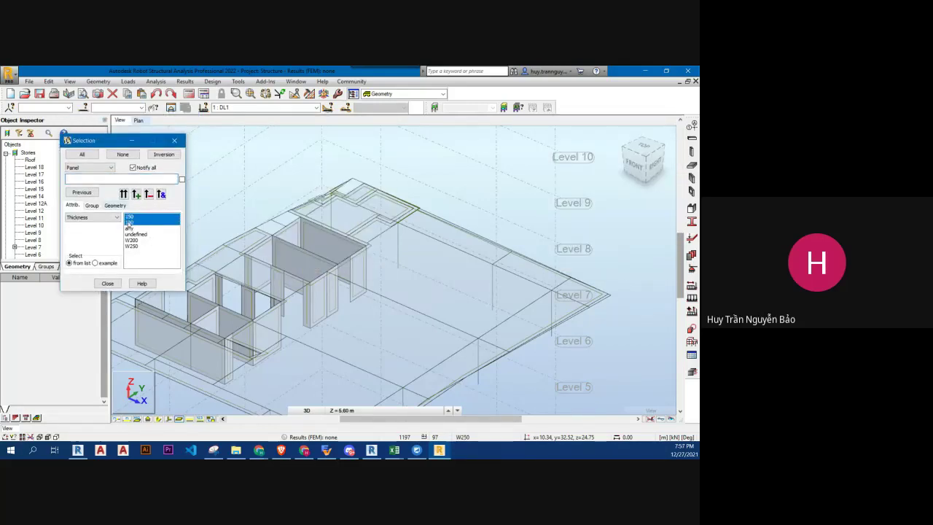
left_click(124, 194)
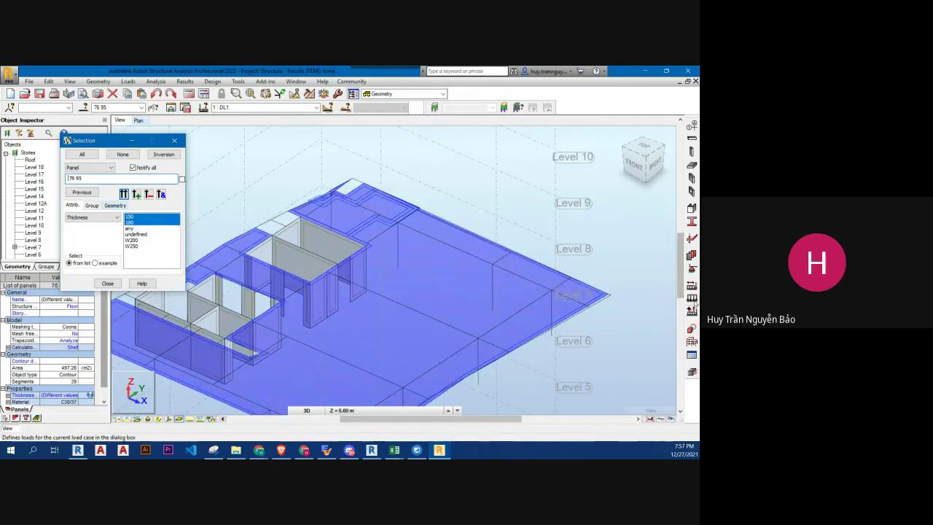
Step: Set up a uniform planar surface load in Load Definition
left_click(692, 298)
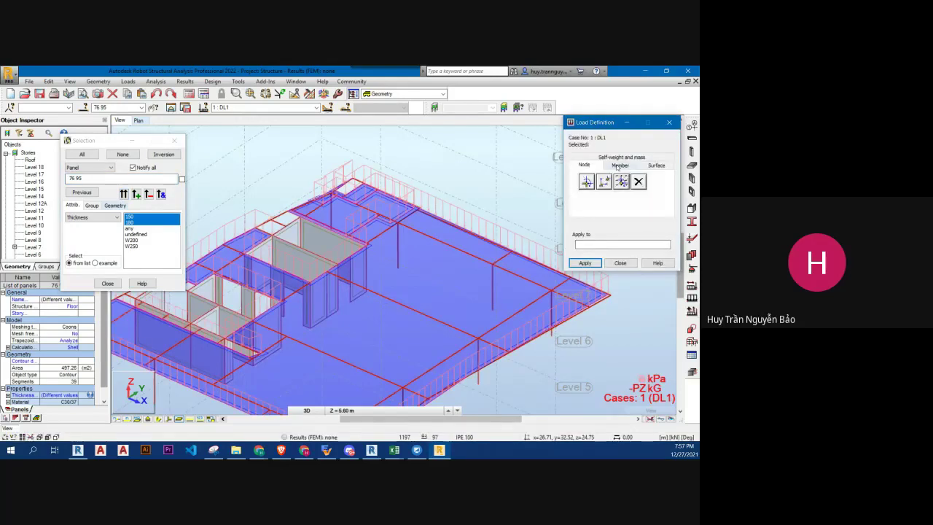
left_click(656, 164)
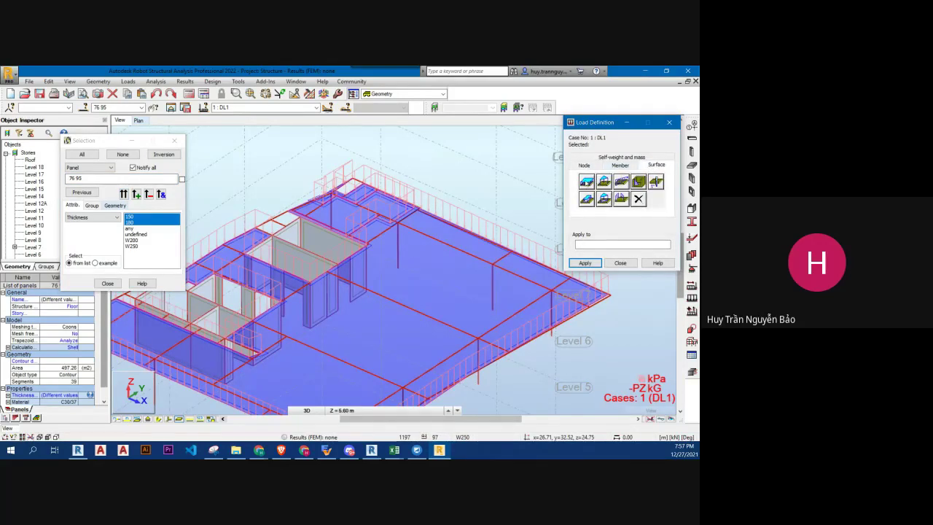
left_click(587, 181)
left_click(589, 289)
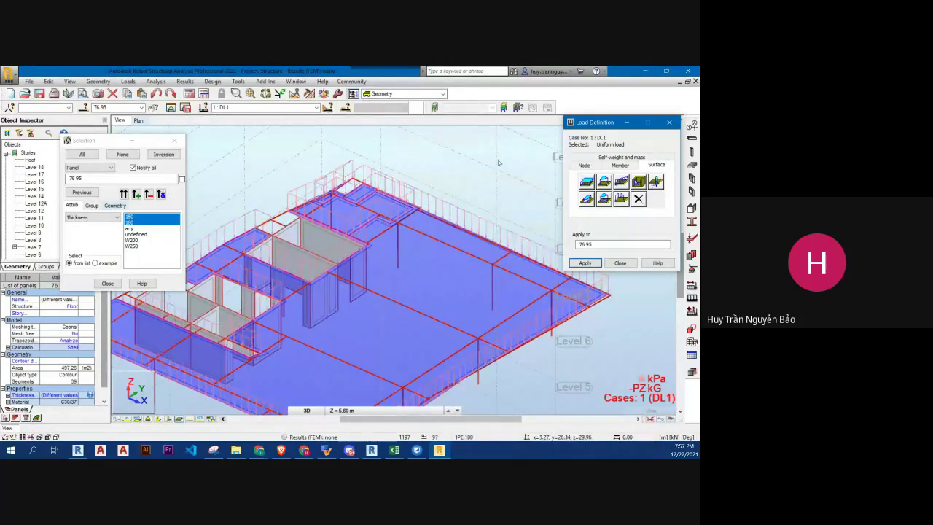
Step: Apply the uniform planar load to panels 76 and 95 under case 2: LL1, then close both dialogs
left_click(316, 107)
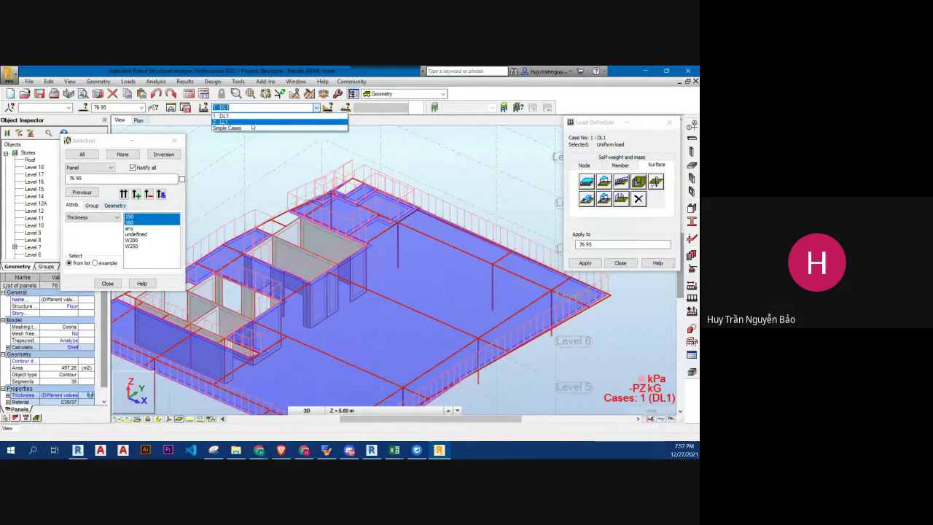
left_click(251, 123)
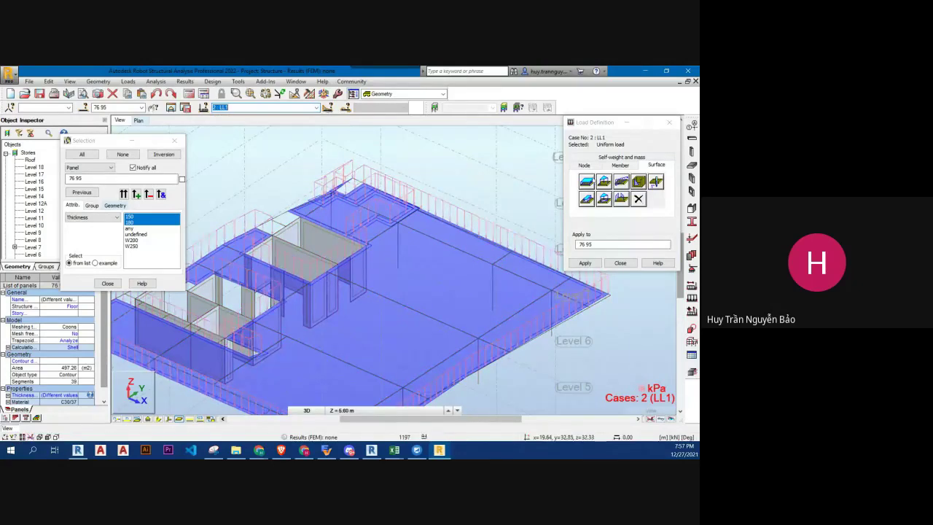
left_click(586, 182)
left_click(589, 281)
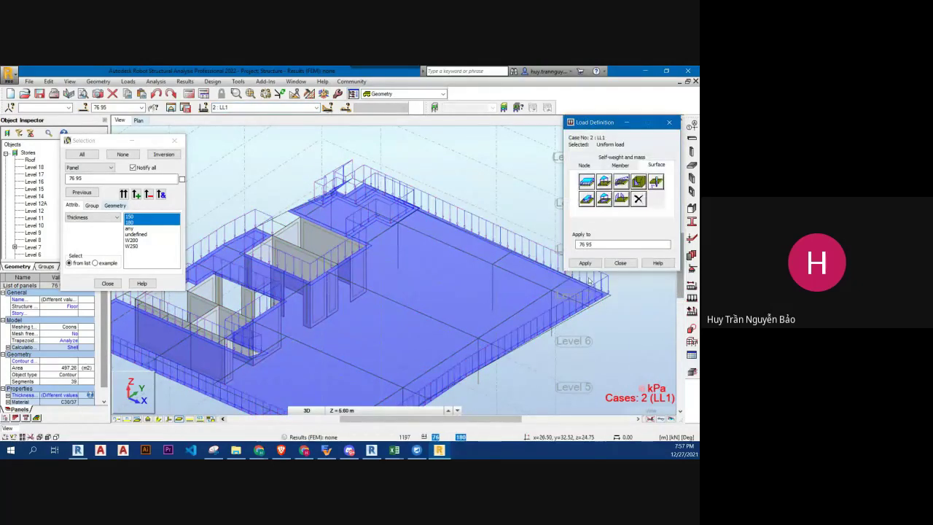
left_click(585, 263)
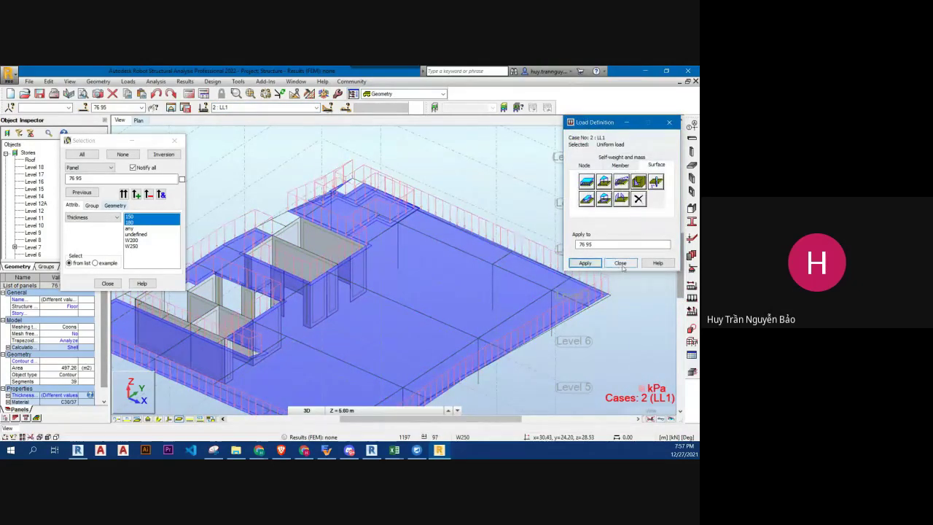
left_click(621, 263)
left_click(174, 140)
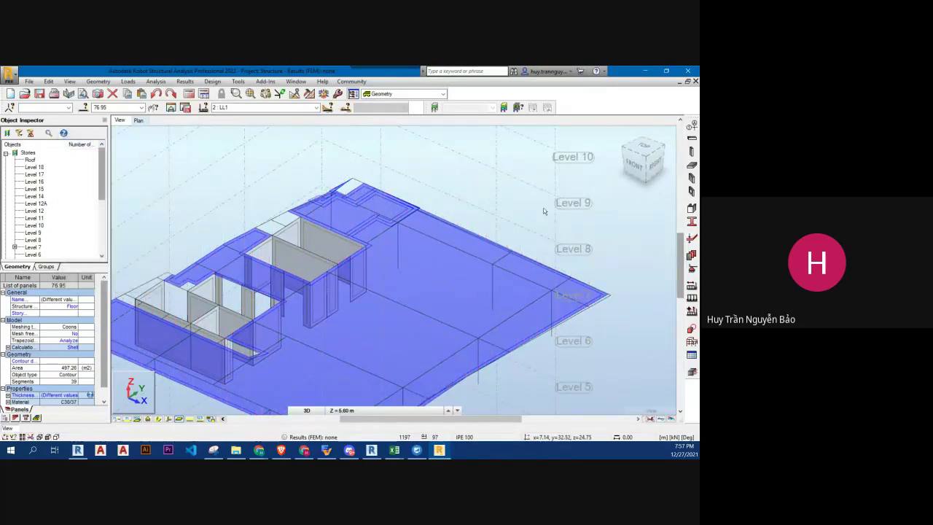
Step: Clear the selection and generate full automatic EN 1990:2002 ULS/SLS combinations, excluding ACC and FIRE
left_click(625, 253)
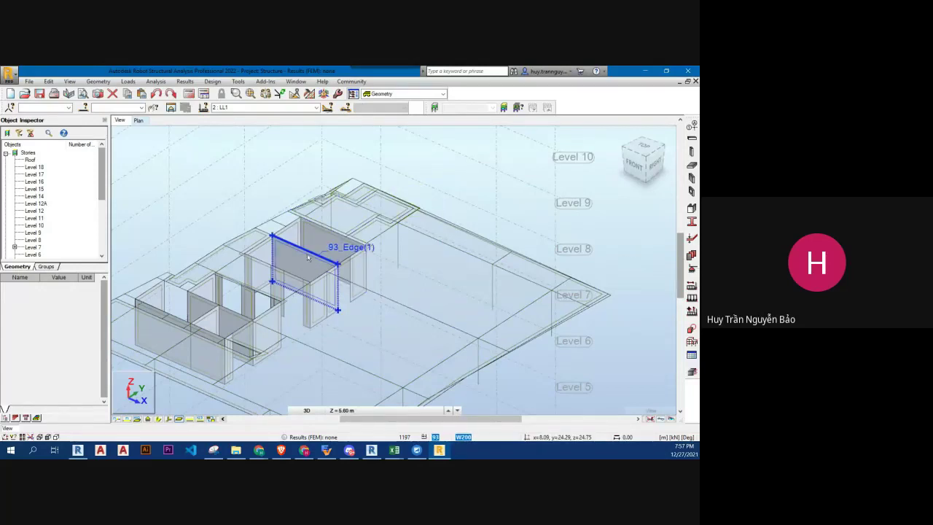
left_click(127, 81)
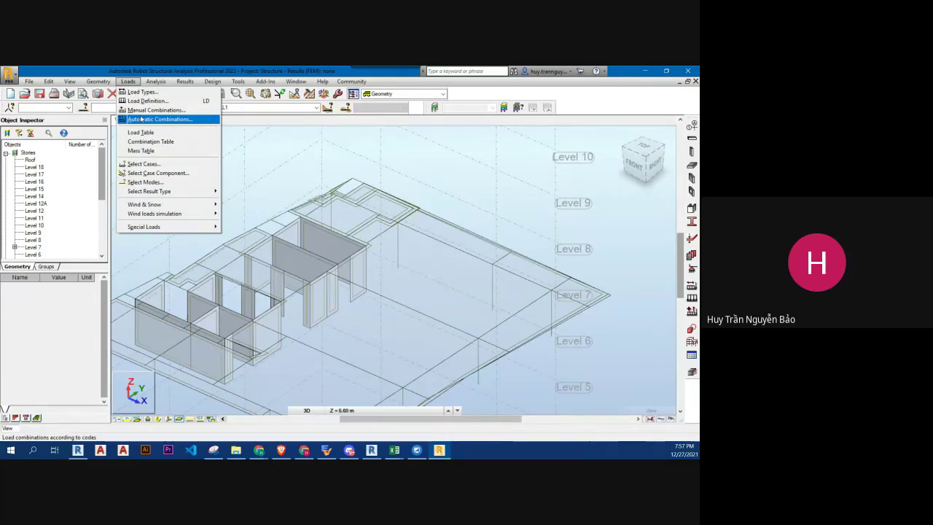
left_click(141, 119)
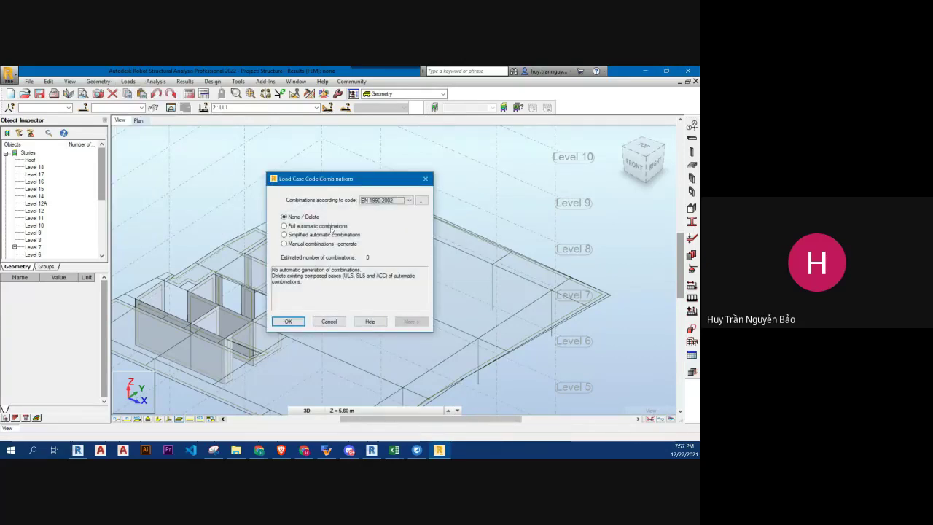
left_click(332, 228)
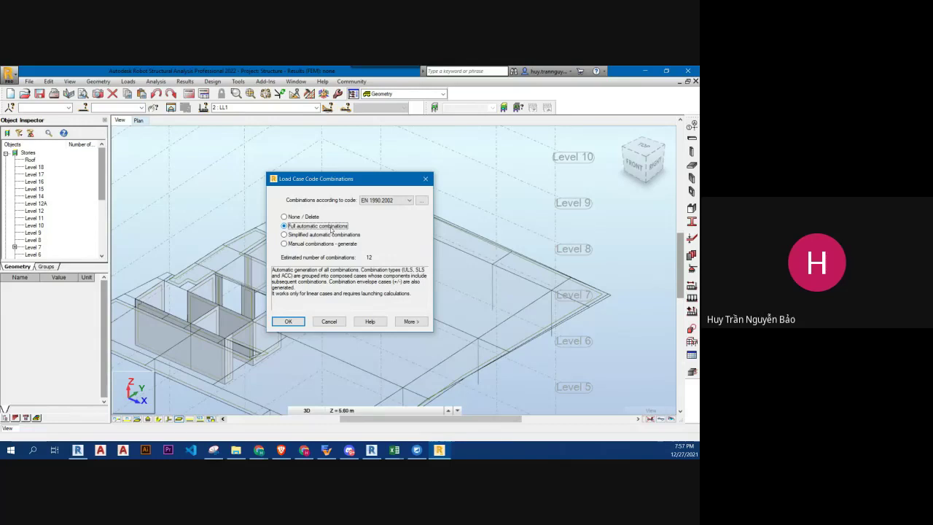
left_click(410, 322)
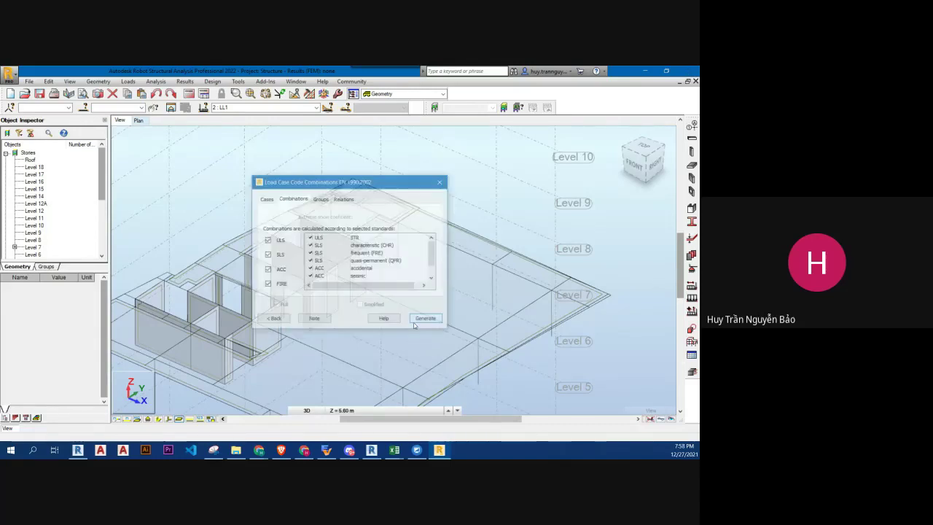
left_click(267, 269)
left_click(267, 284)
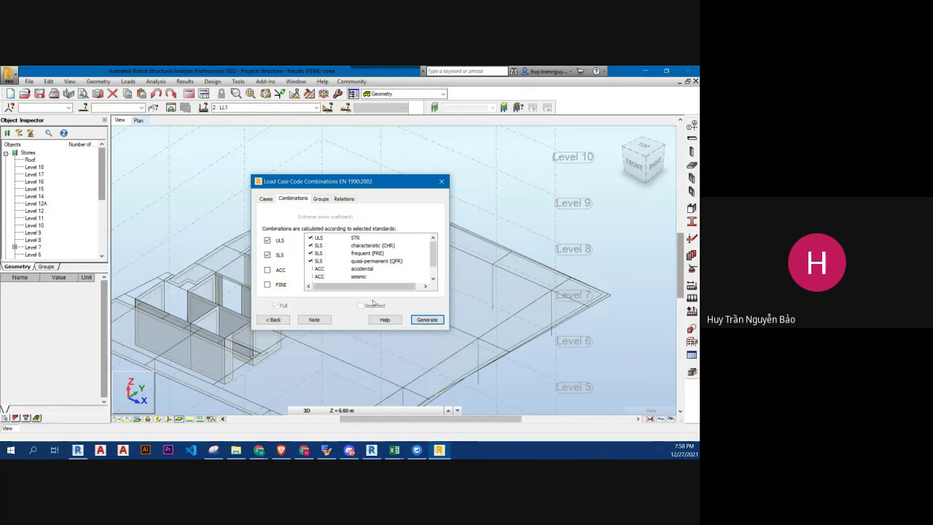
left_click(430, 321)
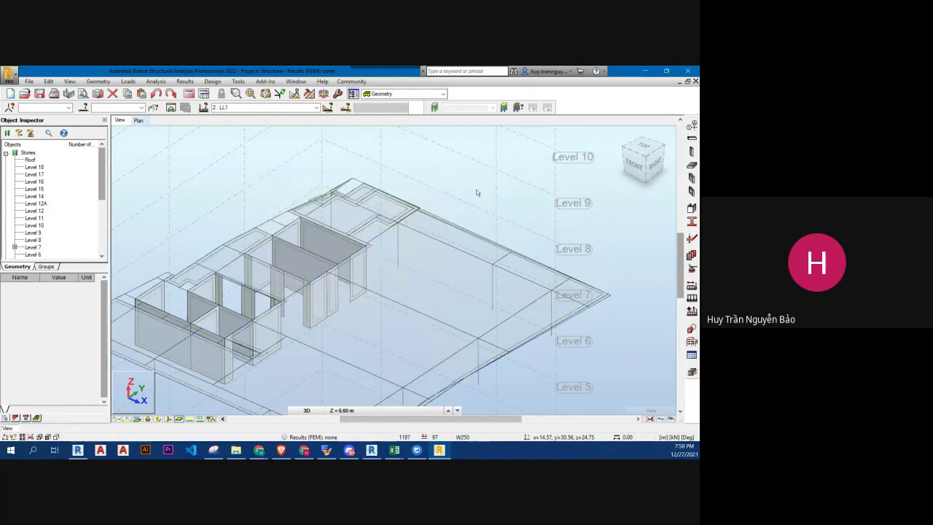
Step: Run the calculations, continuing past the instability warning, ending with 0 errors and 2 warnings
scroll(248, 109, "down", 1)
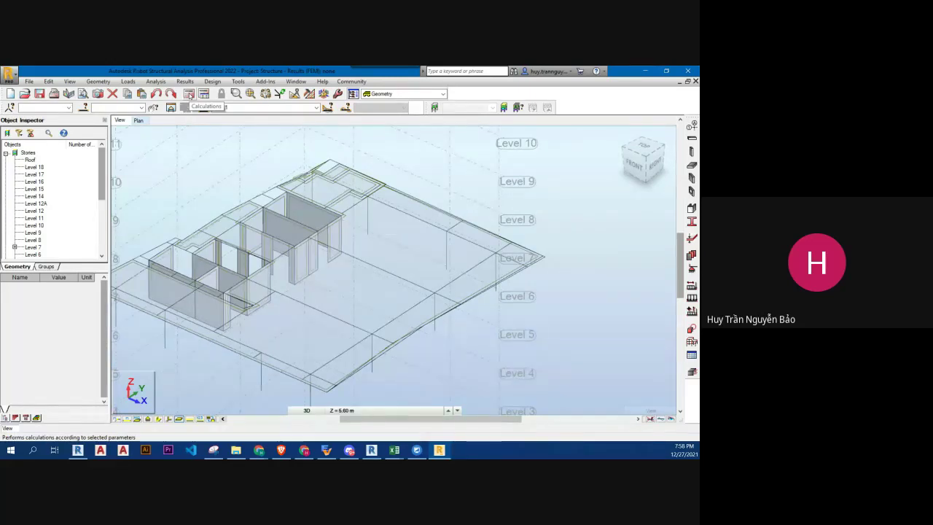
left_click(189, 95)
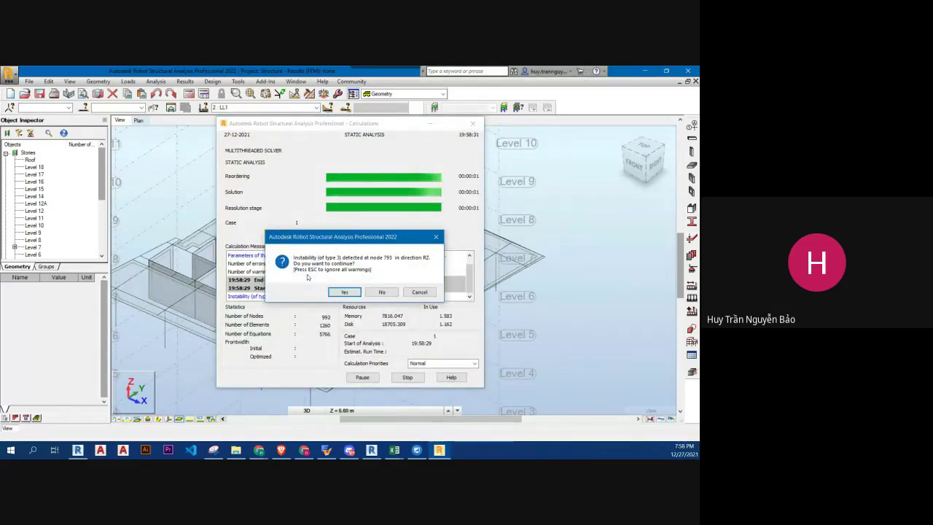
left_click(344, 291)
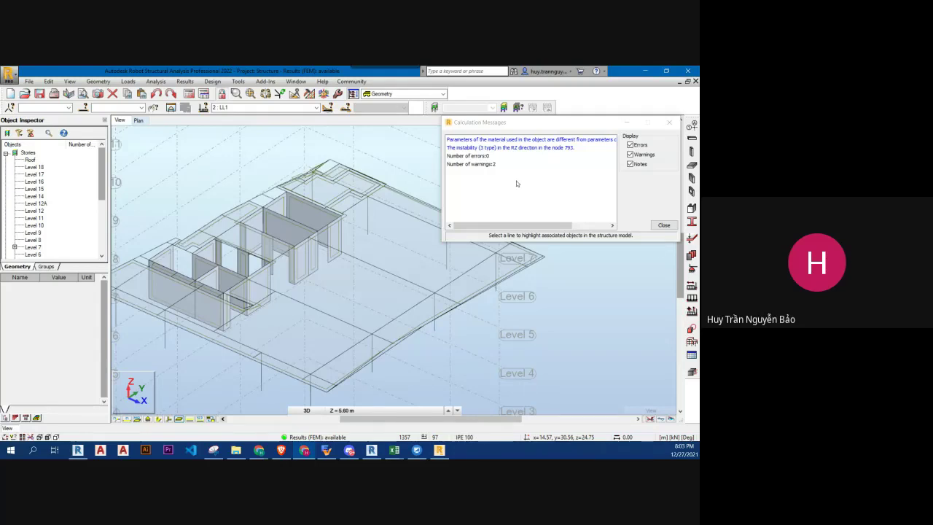
Step: Close the Calculation Messages and pan and zoom until the whole slab model is framed
left_click(669, 121)
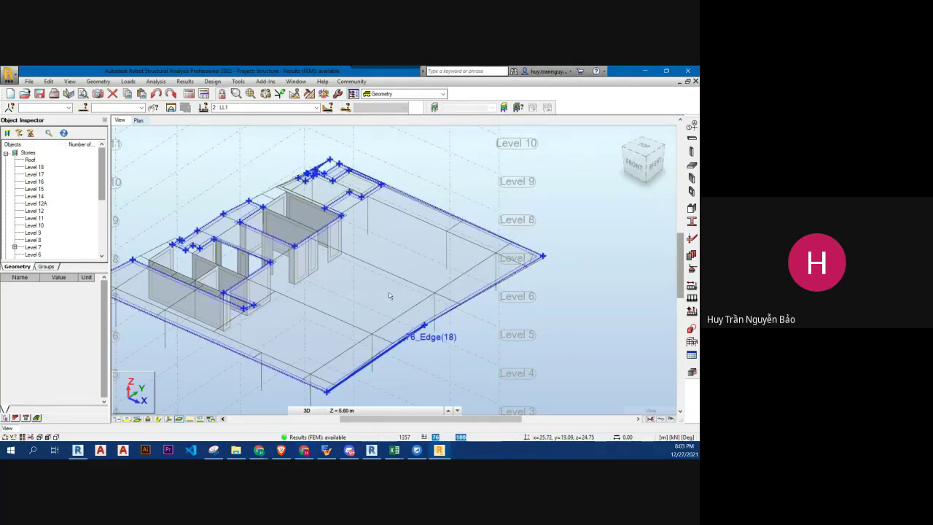
middle_click_drag(387, 296, 471, 264)
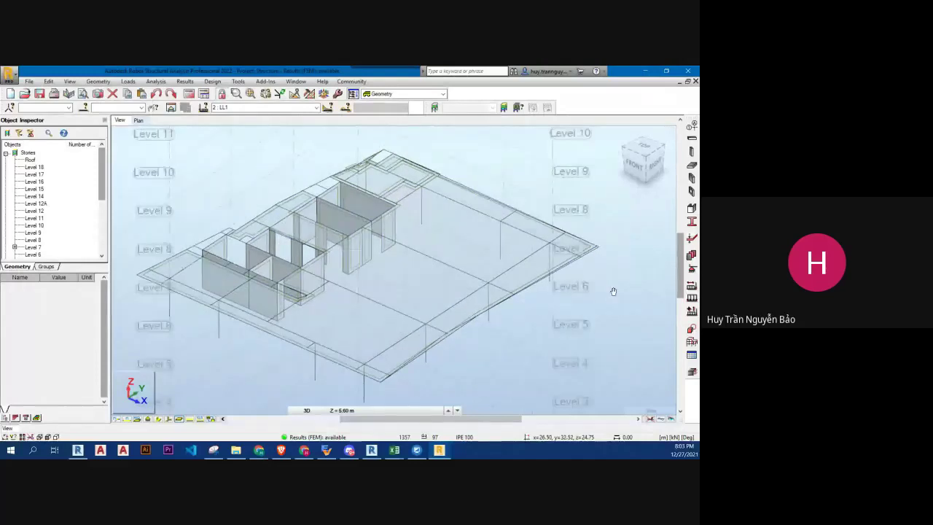
scroll(615, 291, "down", 5)
scroll(390, 295, "up", 1)
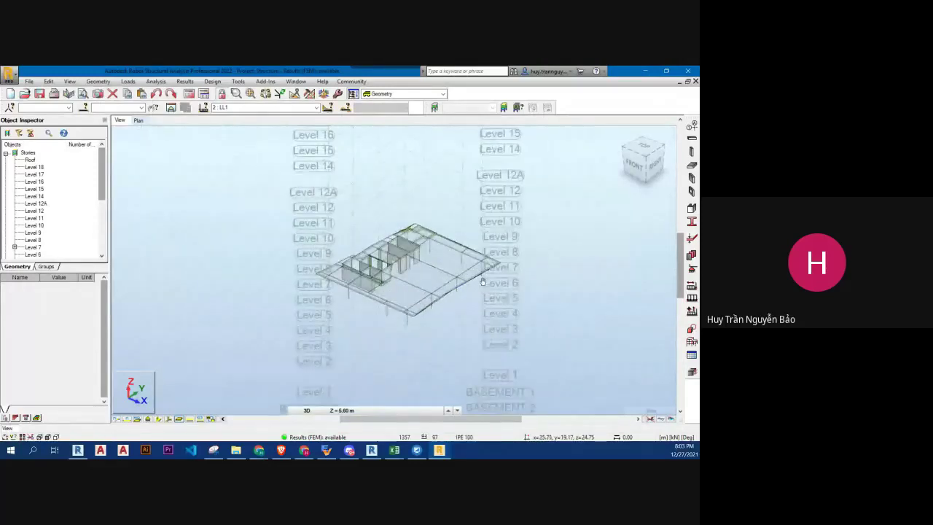
scroll(440, 290, "up", 1)
scroll(440, 290, "up", 1)
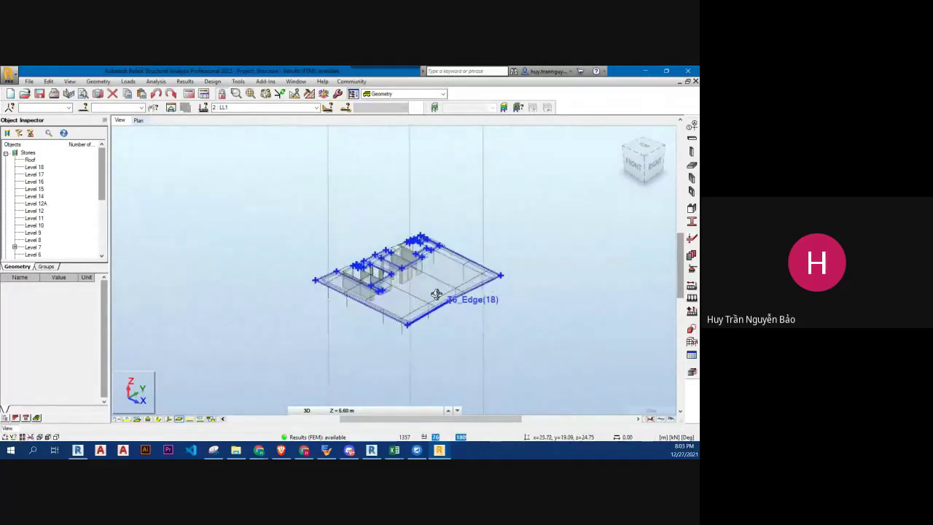
scroll(503, 213, "up", 2)
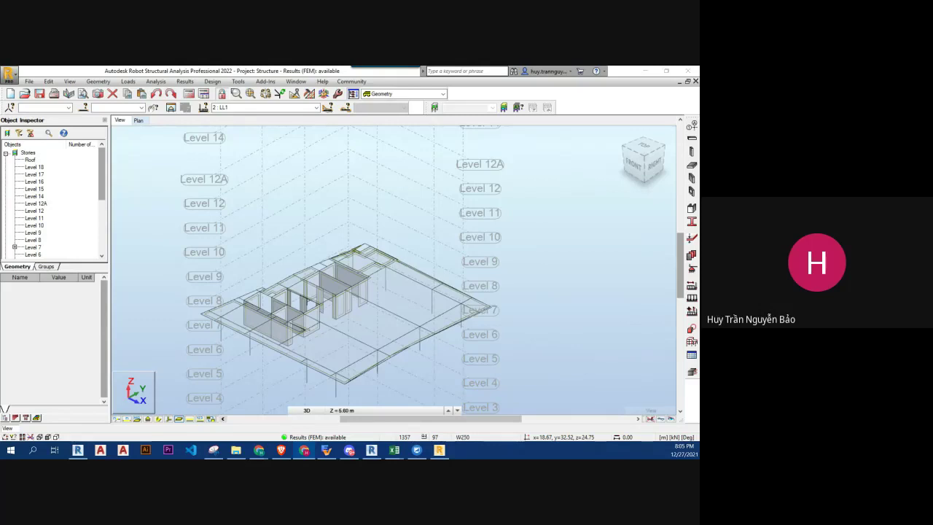
Step: Clear the model selection and bring up the 3D view's context menu
left_click(575, 293)
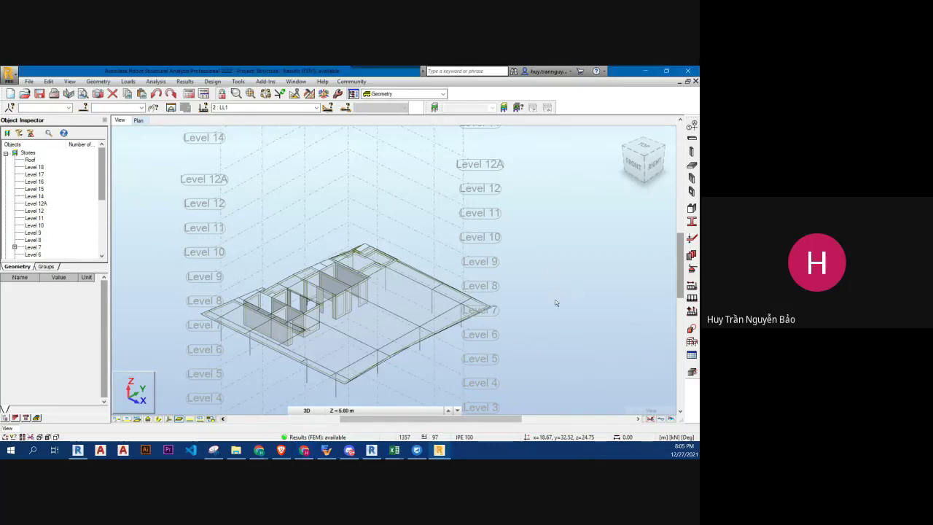
left_click(557, 296)
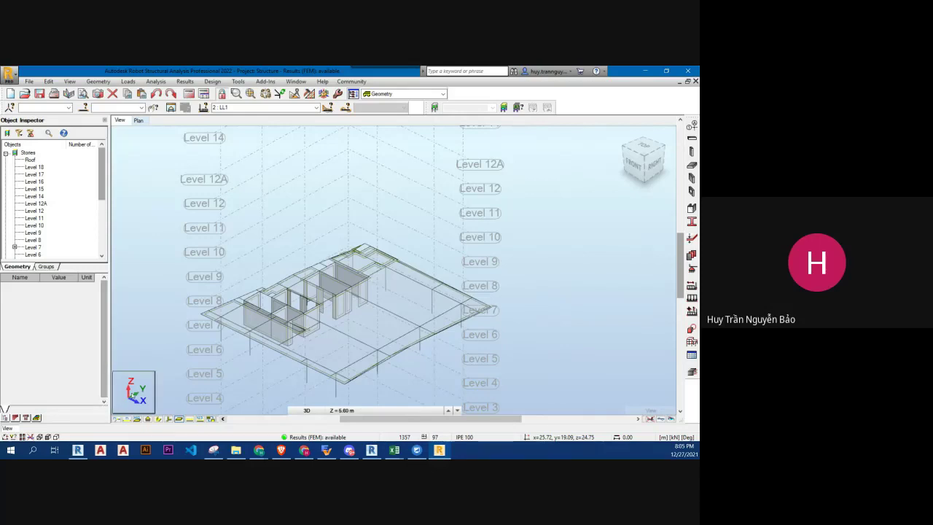
scroll(70, 259, "down", 2)
scroll(70, 259, "down", 3)
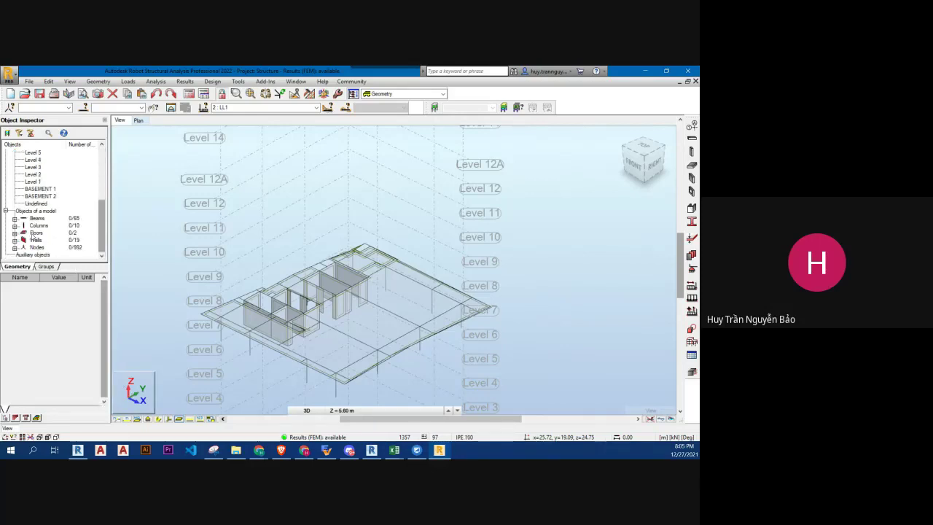
right_click(138, 210)
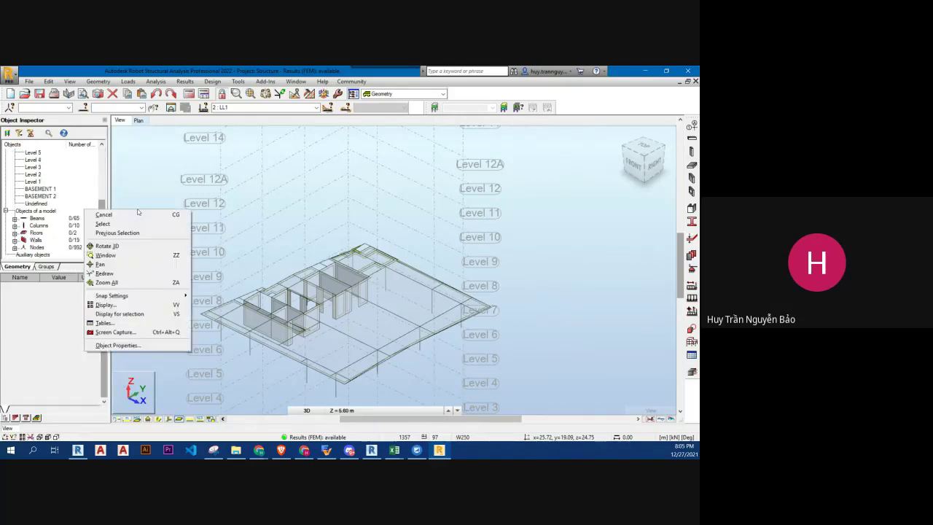
Step: In Display attributes, uncheck Grid and Working plane - grid under View
left_click(107, 305)
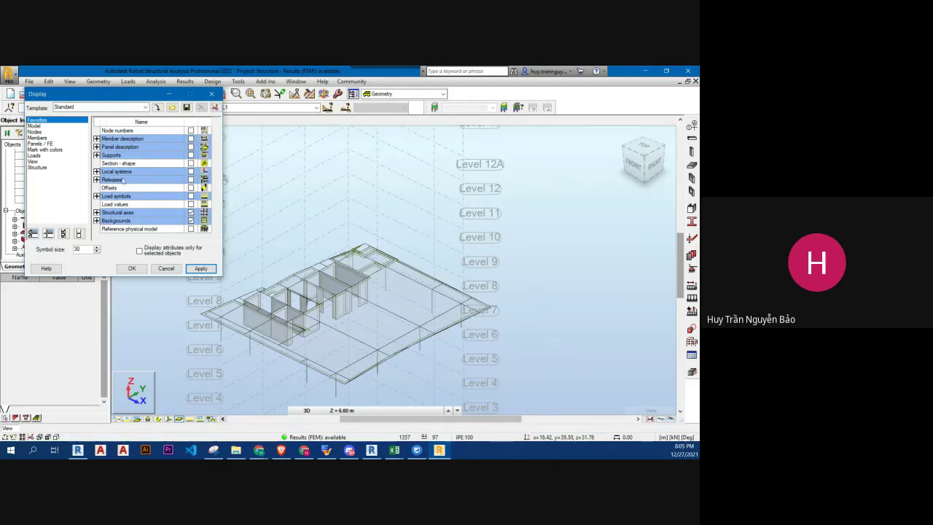
left_click(35, 126)
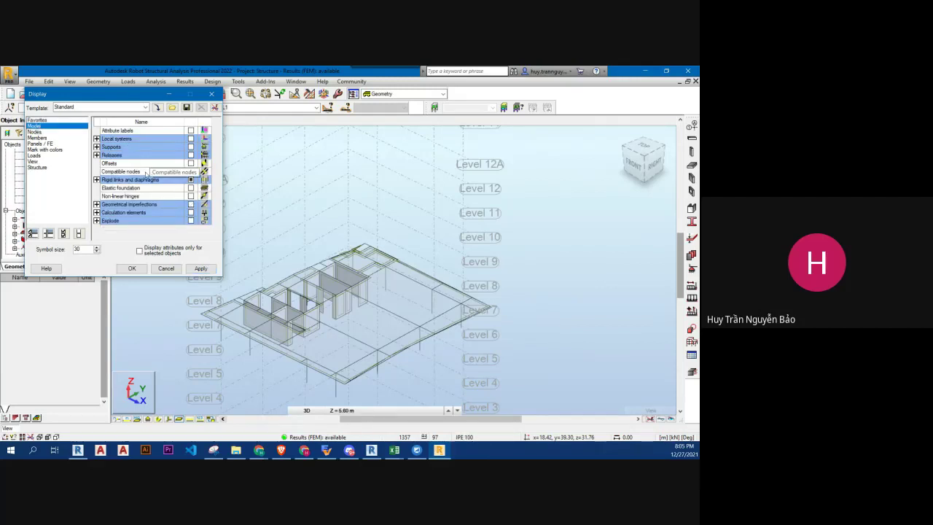
left_click(37, 121)
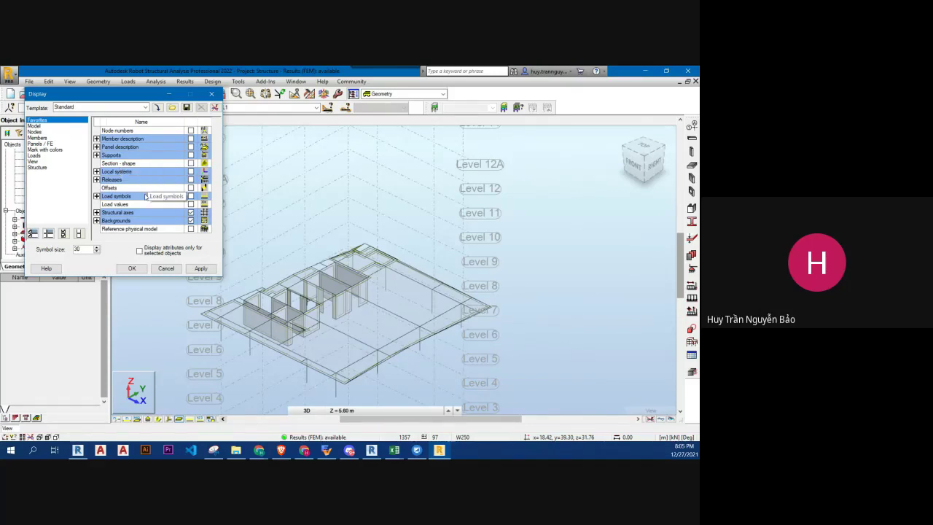
left_click(35, 162)
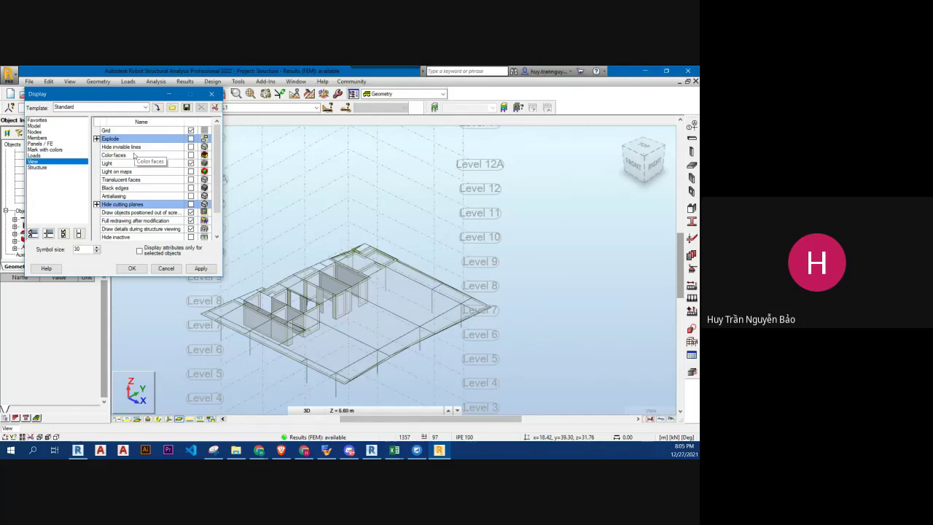
scroll(134, 156, "down", 2)
scroll(134, 155, "up", 1)
scroll(134, 155, "up", 1)
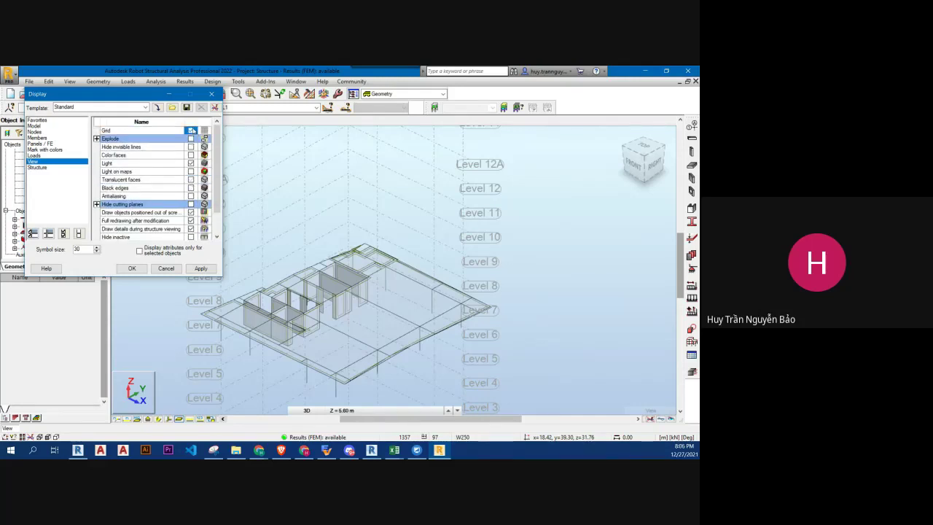
left_click(199, 269)
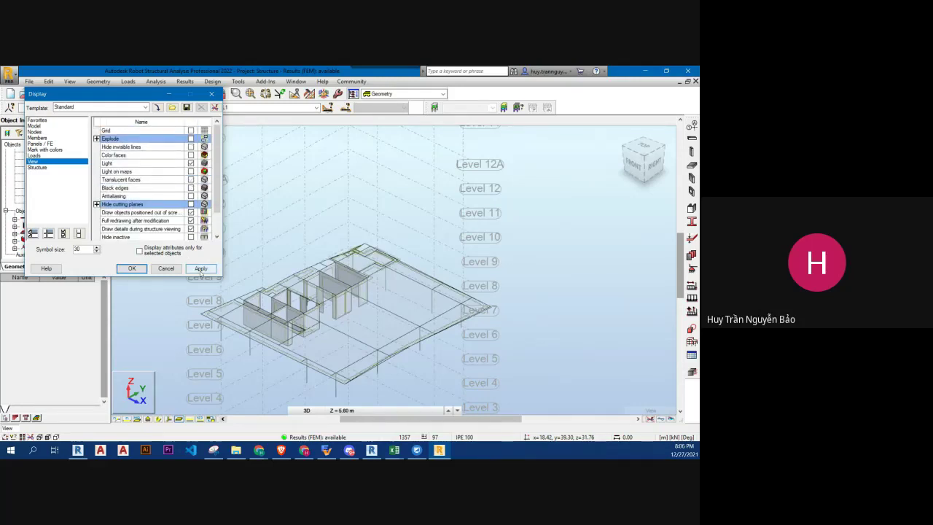
scroll(143, 169, "down", 1)
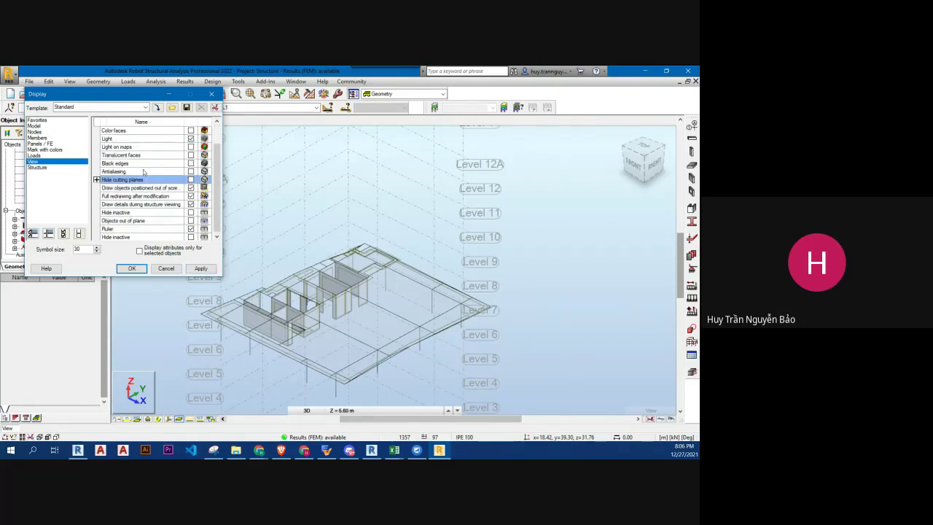
scroll(143, 169, "down", 1)
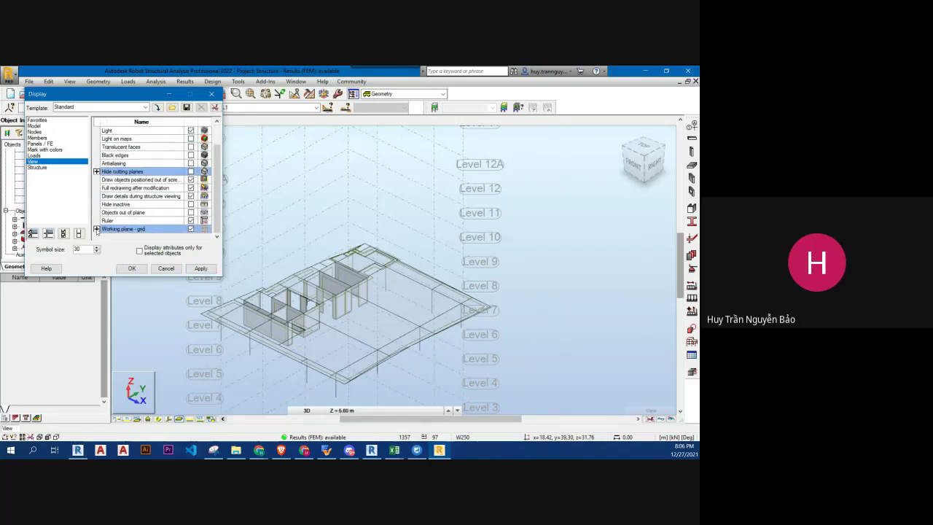
left_click(96, 229)
left_click(191, 212)
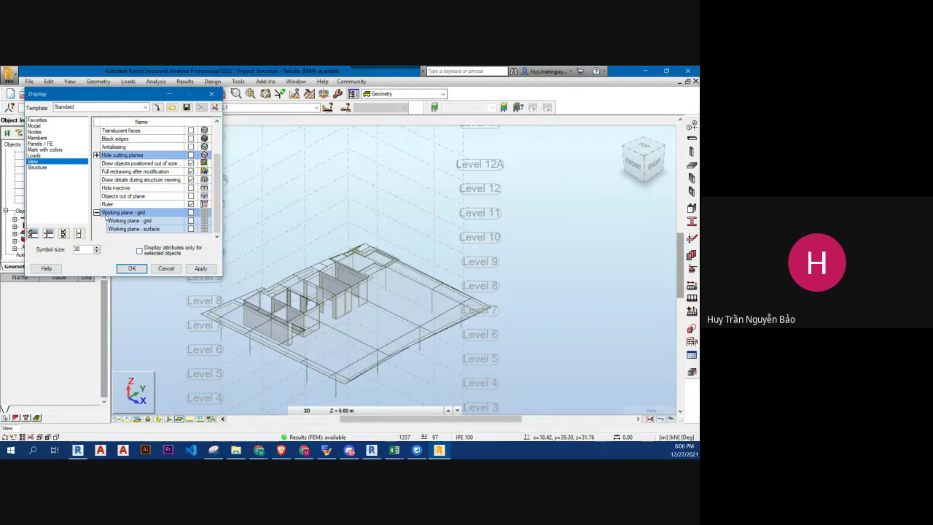
left_click(96, 212)
Step: Turn off Structural axes under Favorites and apply, removing the Level labels
scroll(110, 204, "up", 1)
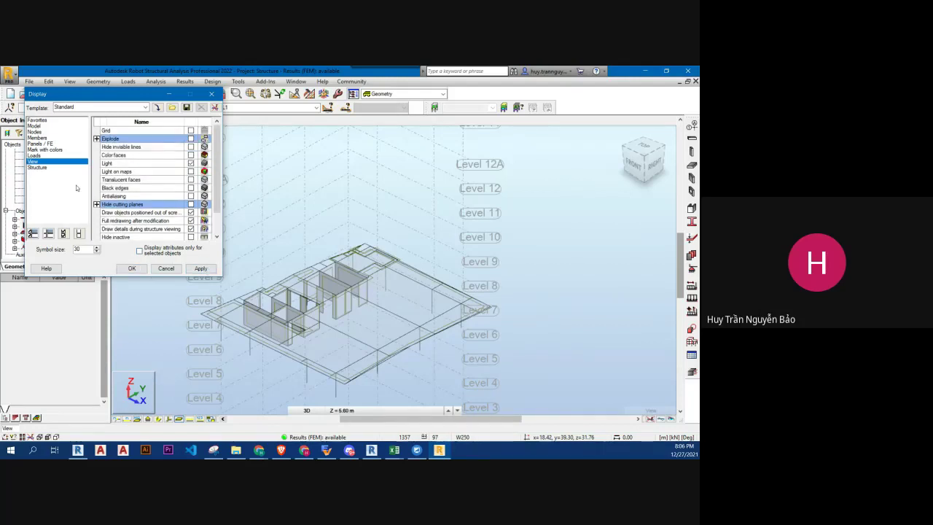
left_click(40, 169)
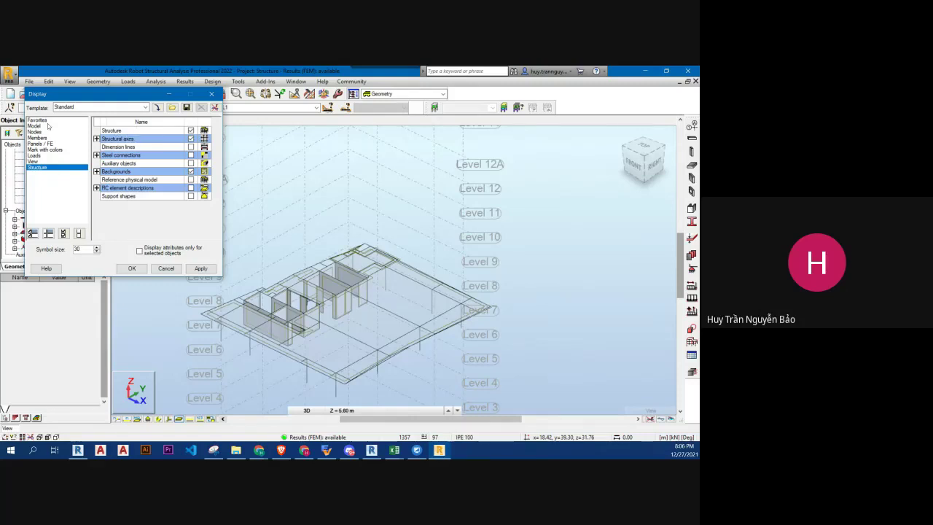
left_click(38, 119)
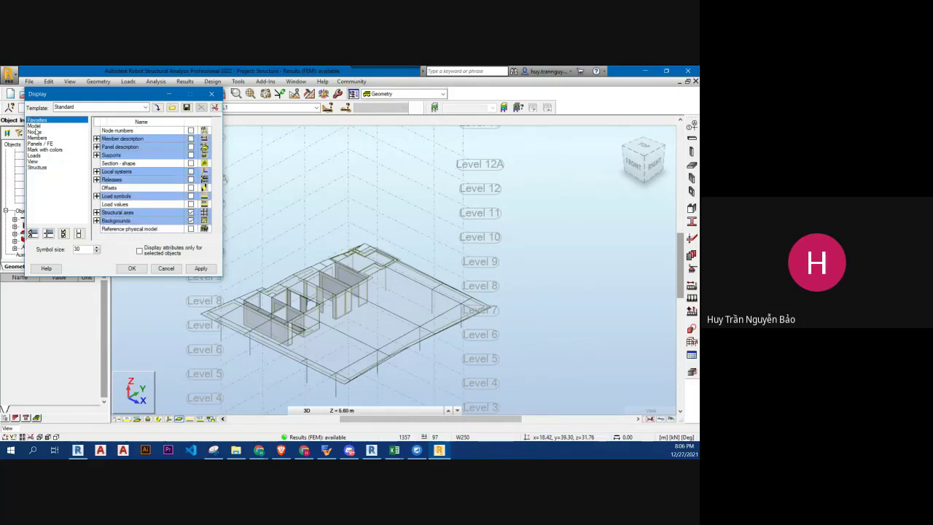
left_click(96, 220)
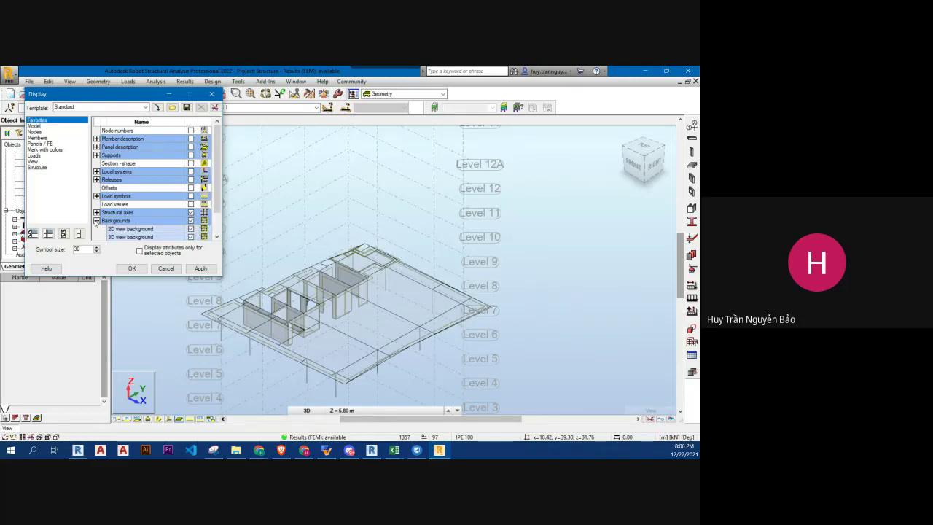
scroll(96, 222, "down", 2)
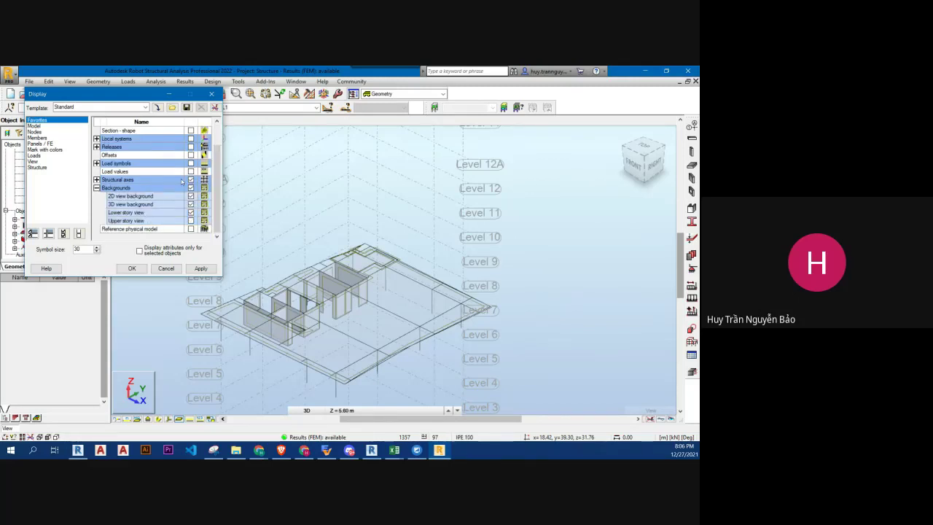
left_click(191, 180)
left_click(200, 268)
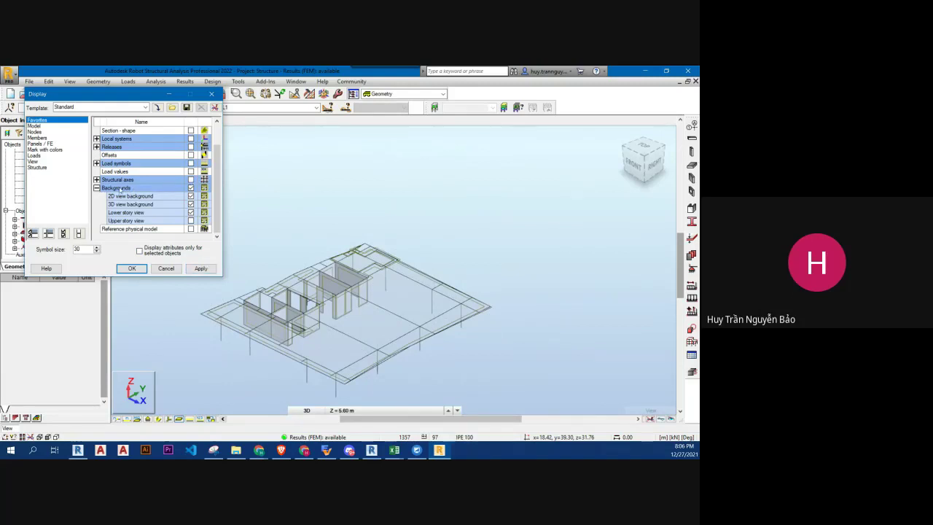
Step: Close the Display dialog and reopen it from the view's Display... command
left_click(96, 188)
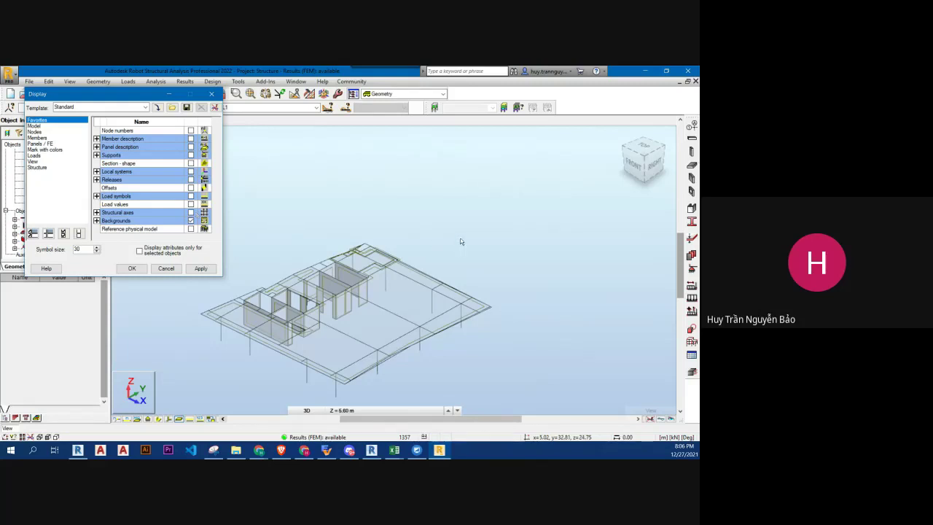
left_click(212, 94)
right_click(127, 196)
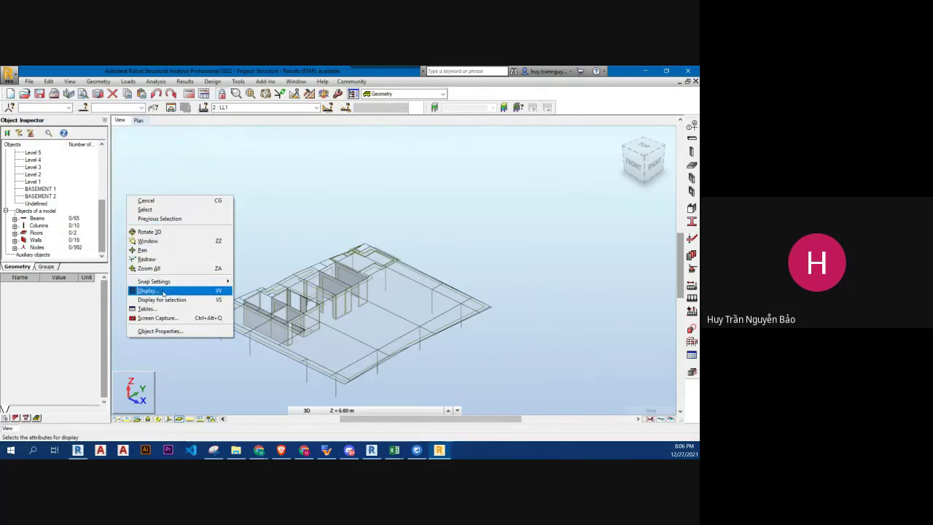
left_click(163, 291)
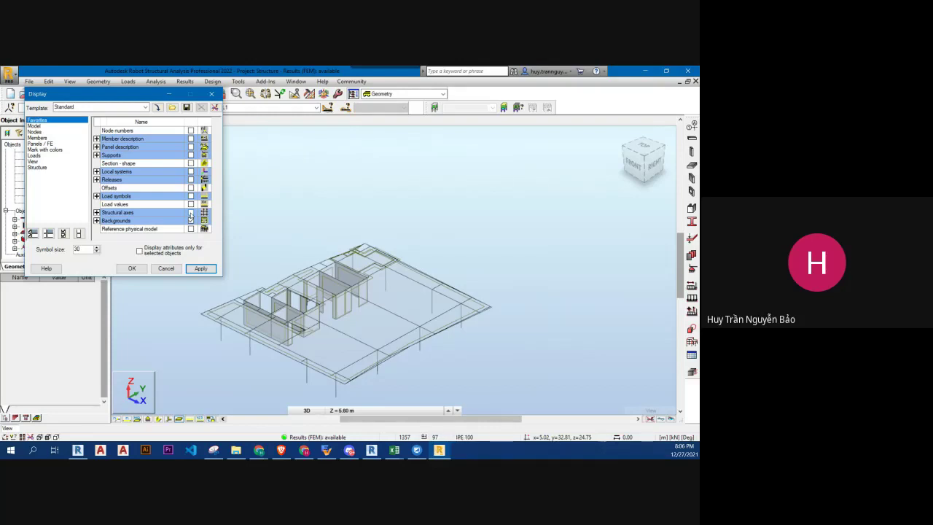
Step: Close Display, pan the model, select all with Ctrl+A then deselect, and open the Results menu
left_click(132, 269)
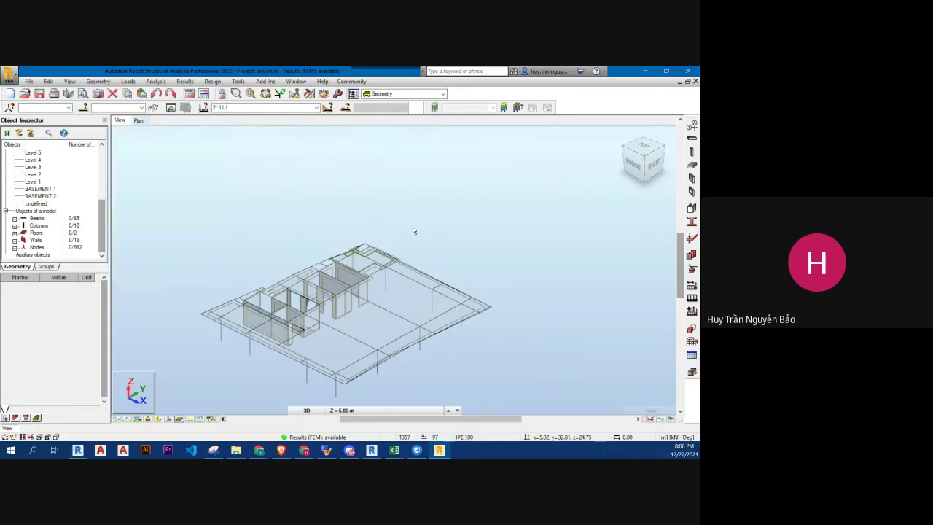
middle_click_drag(431, 214, 478, 166)
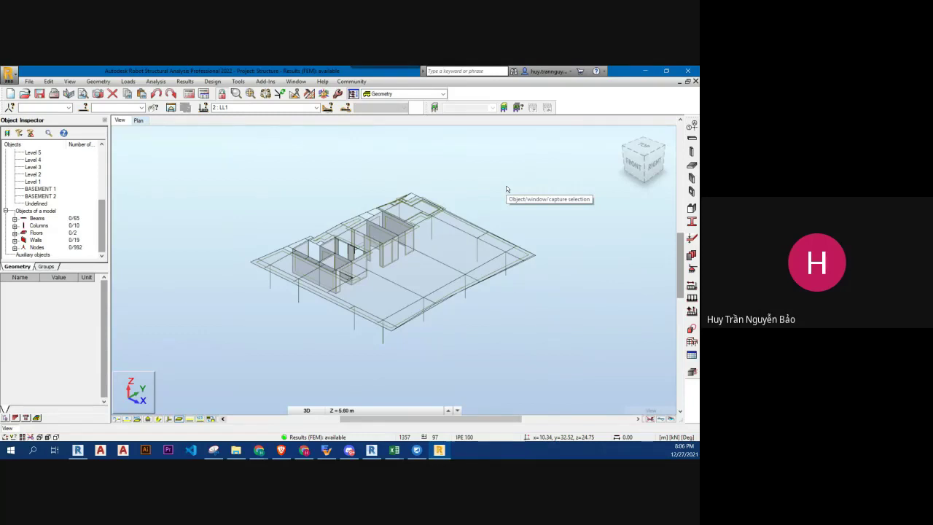
key("ctrl+a")
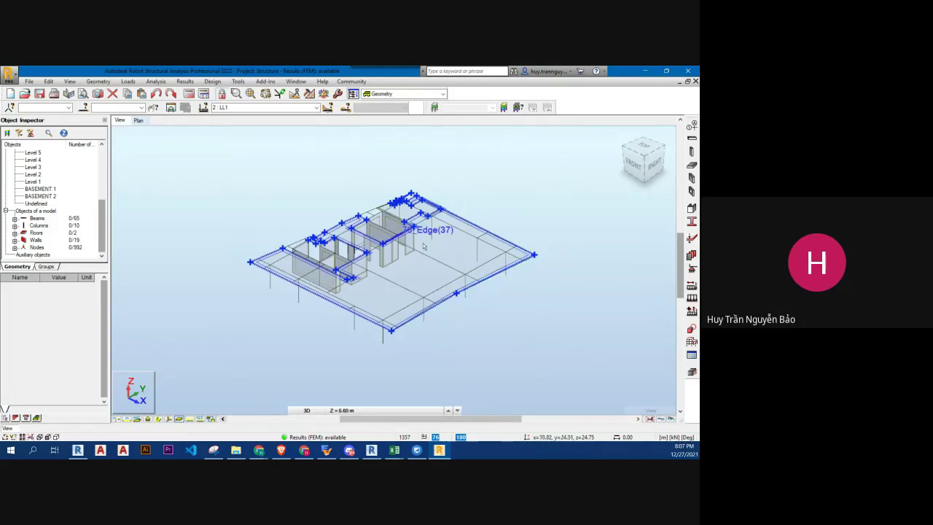
left_click(482, 172)
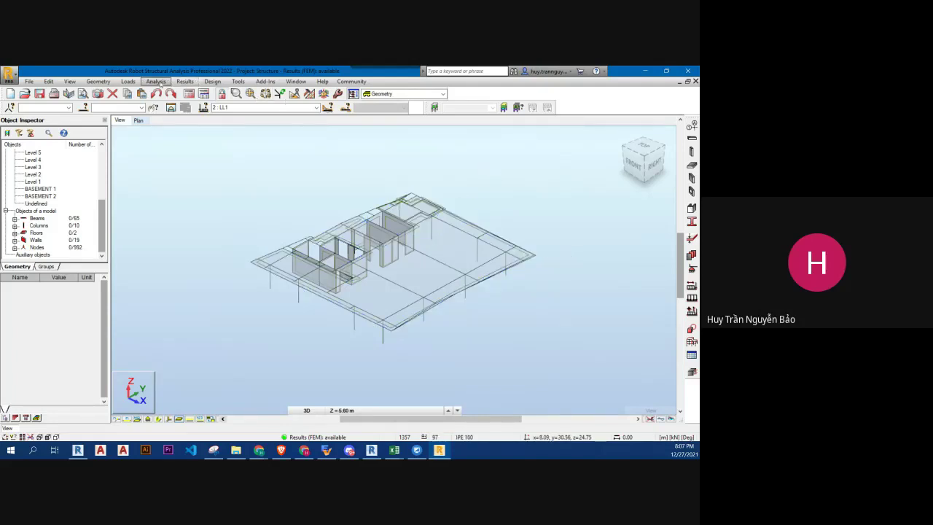
left_click(185, 81)
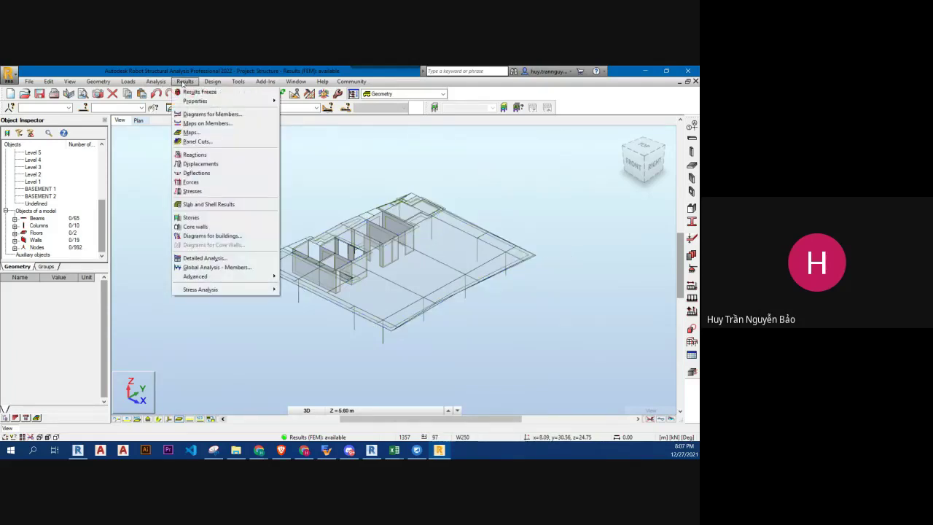
Step: Map WNorm z-displacements on the slabs for load case 2 (LL1), with legend
left_click(194, 135)
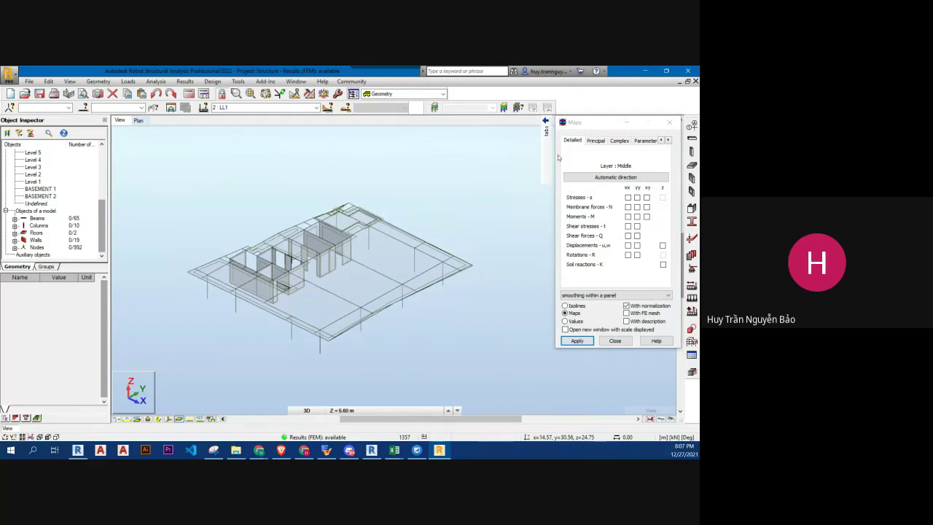
mouse_move(545, 121)
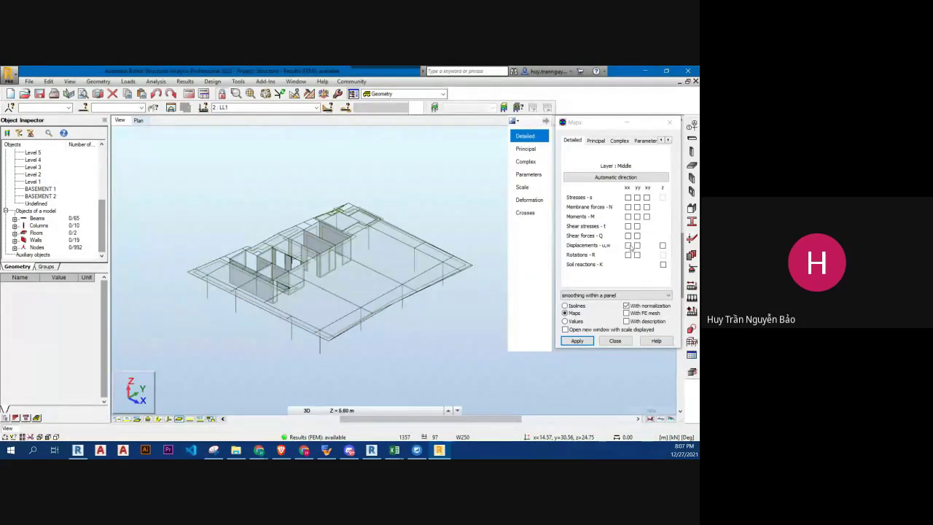
left_click(662, 245)
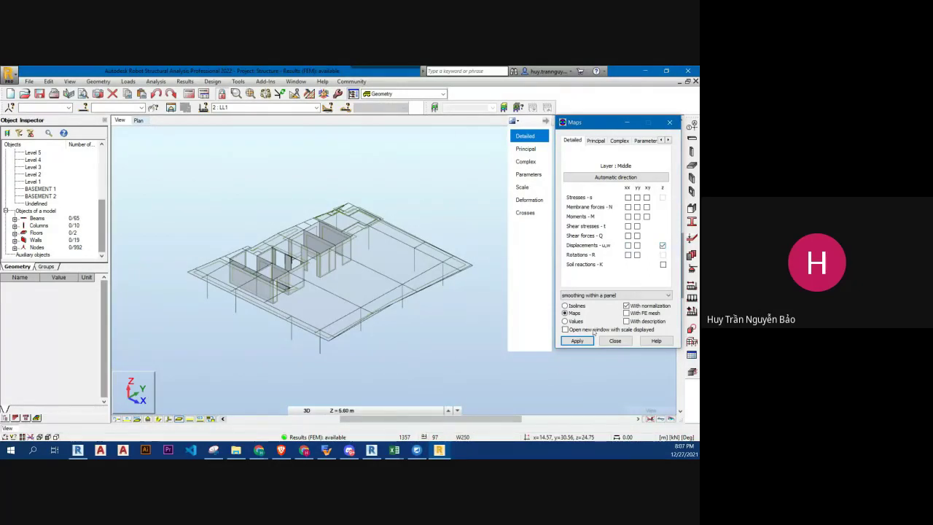
key("Return")
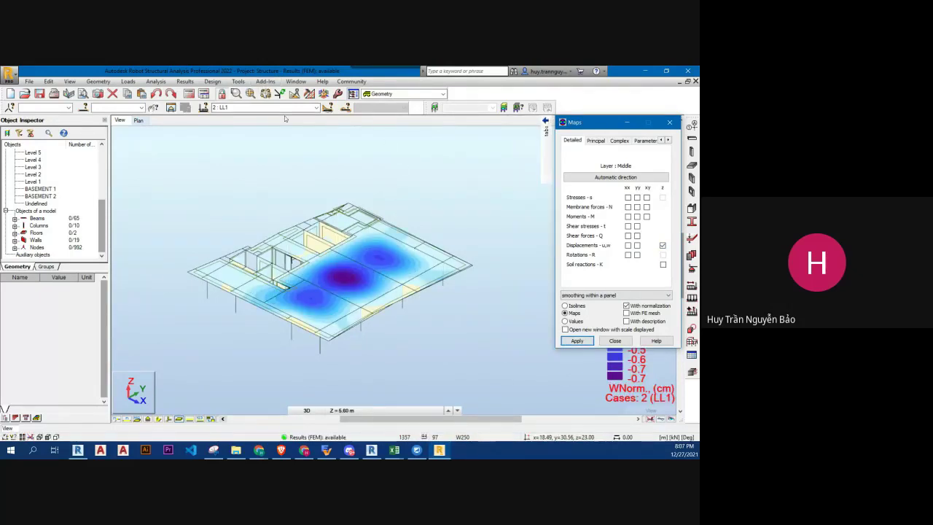
Step: Compare the SLS and ULS displacement maps, end on case 6 (SLS), and move the Maps dialog left
left_click(316, 107)
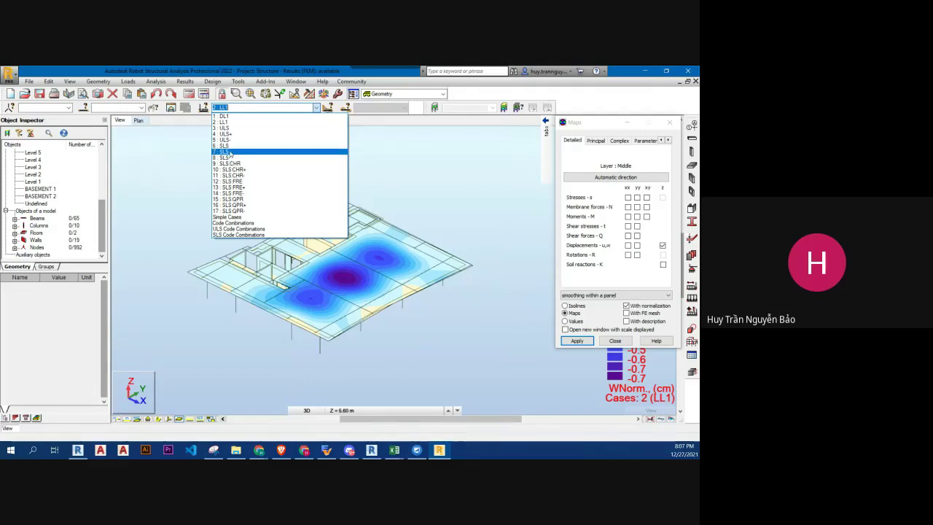
left_click(226, 145)
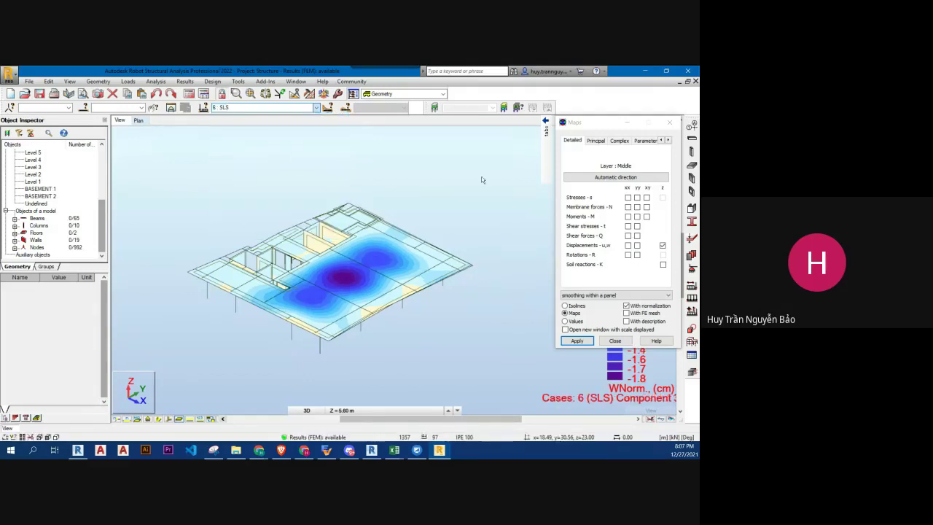
left_click(316, 108)
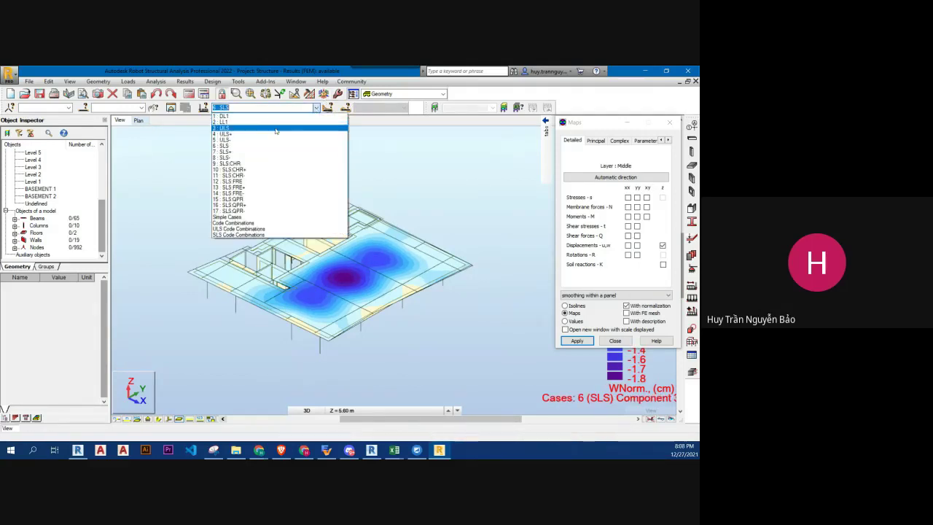
left_click(276, 129)
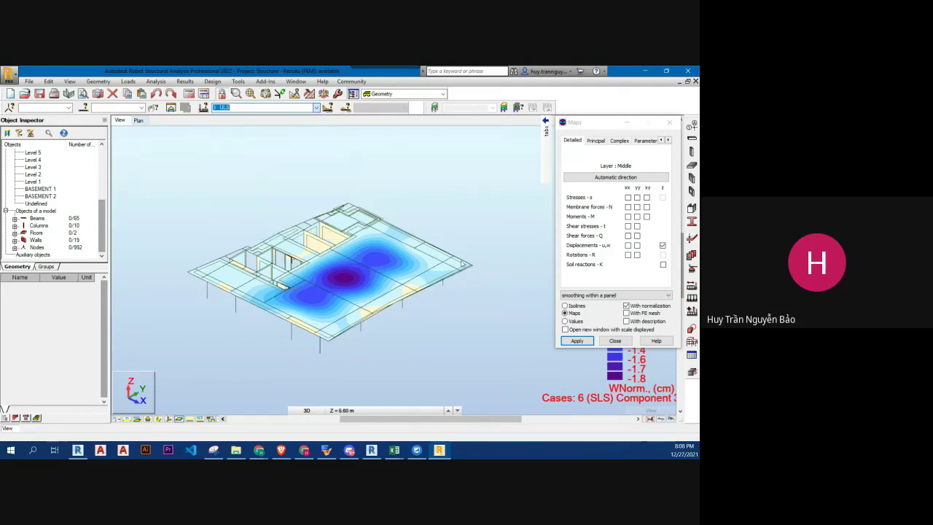
left_click(316, 107)
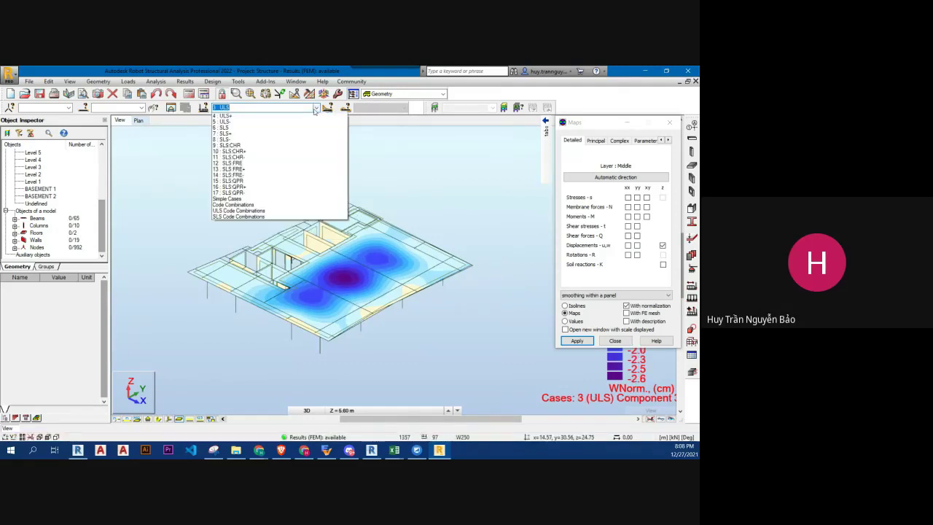
left_click(248, 144)
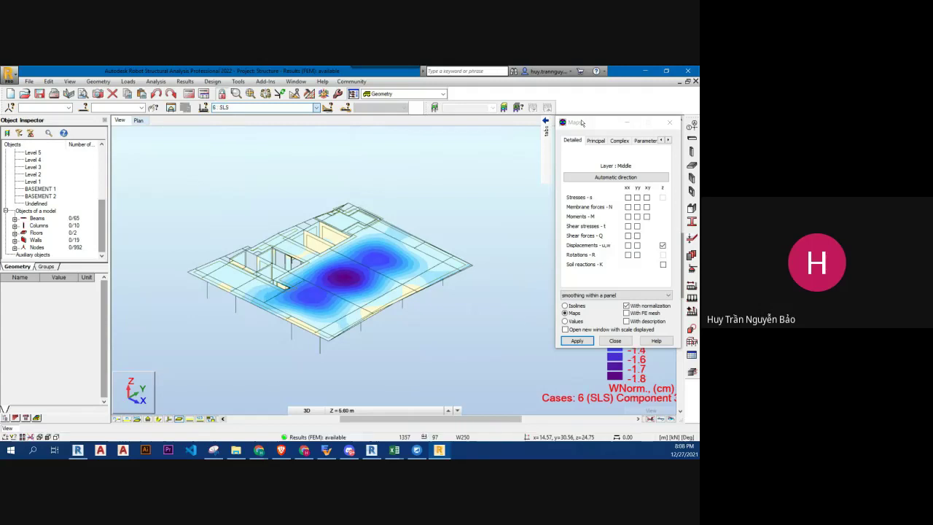
left_click_drag(588, 123, 37, 127)
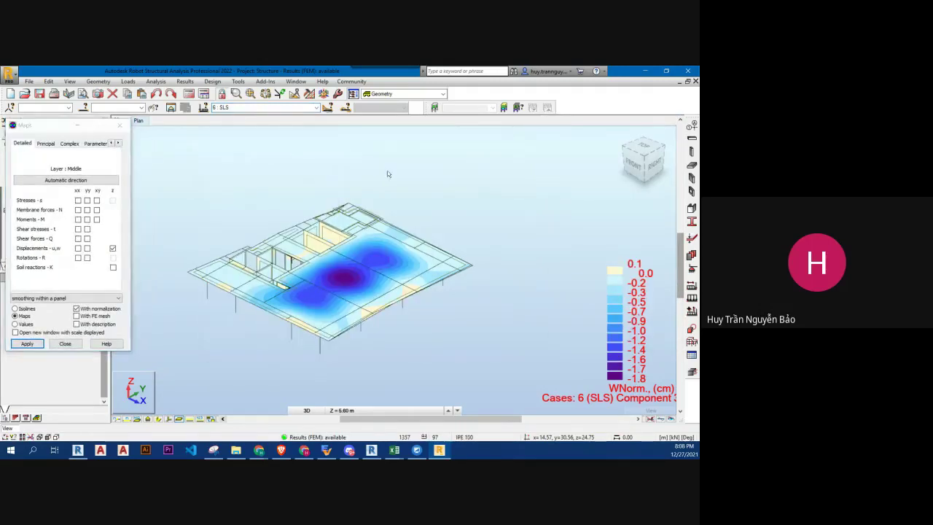
middle_click_drag(386, 177, 446, 183)
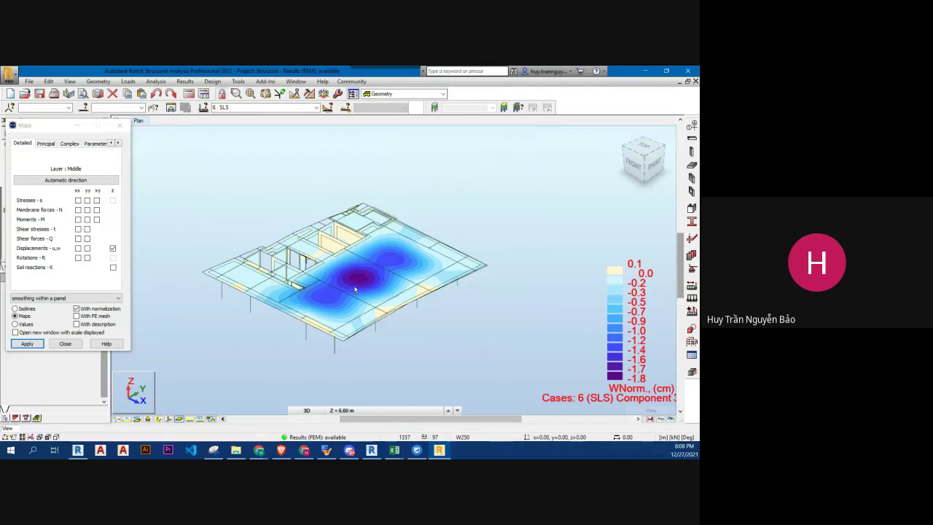
scroll(355, 289, "up", 3)
scroll(358, 294, "up", 2)
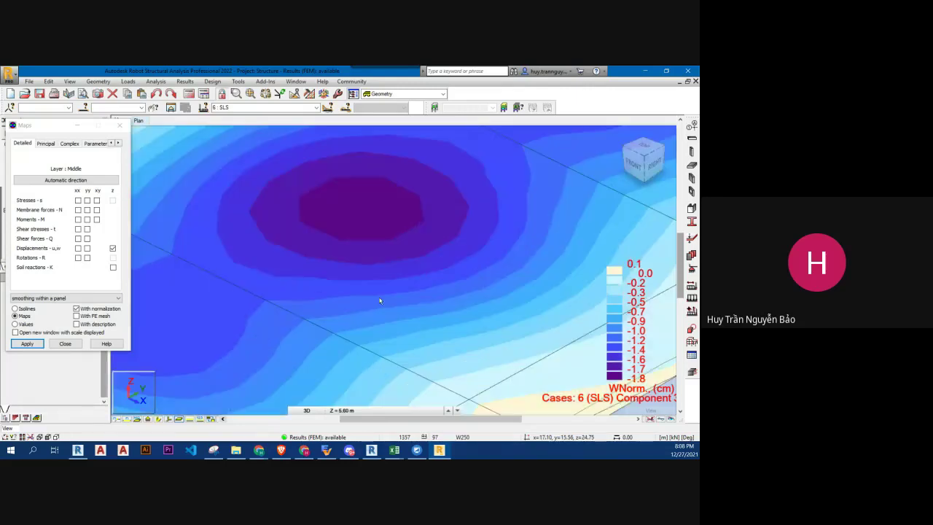
scroll(379, 305, "down", 4)
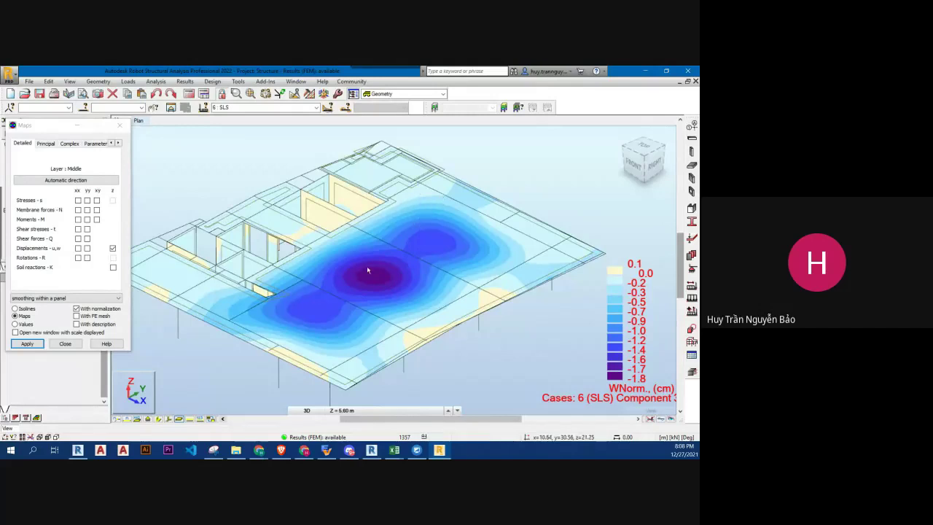
left_click(77, 324)
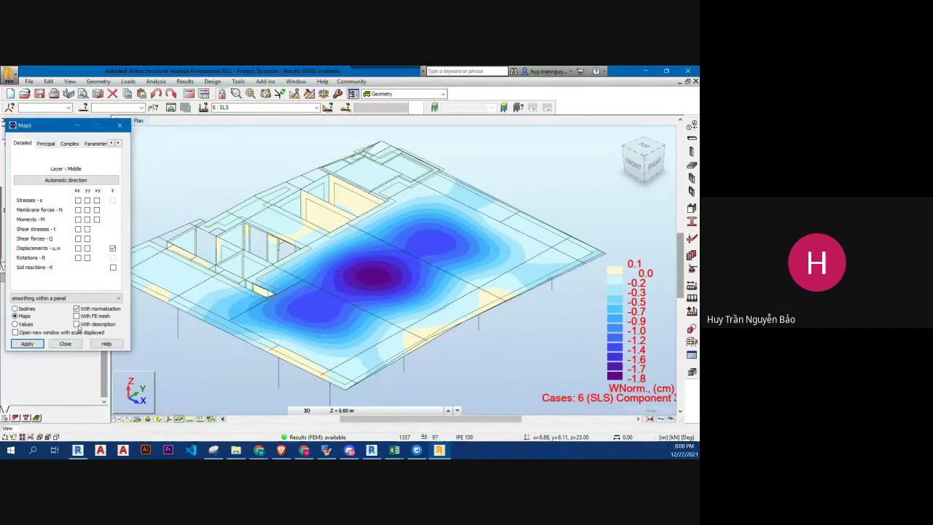
left_click(27, 343)
scroll(416, 259, "down", 2)
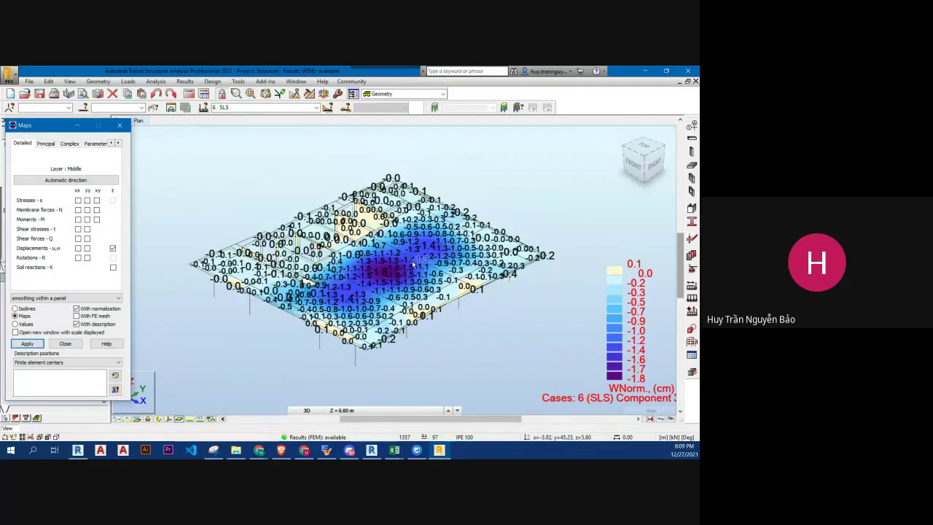
scroll(413, 264, "up", 2)
left_click(78, 325)
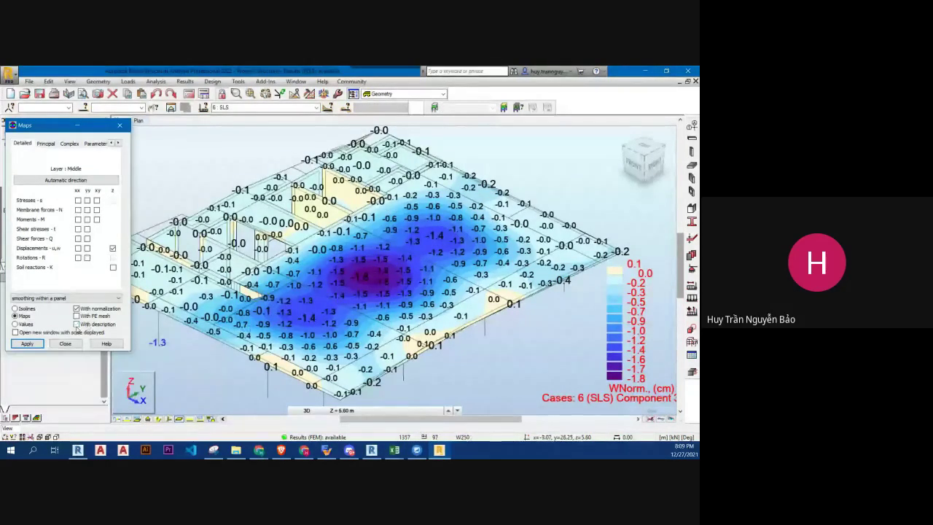
left_click(35, 344)
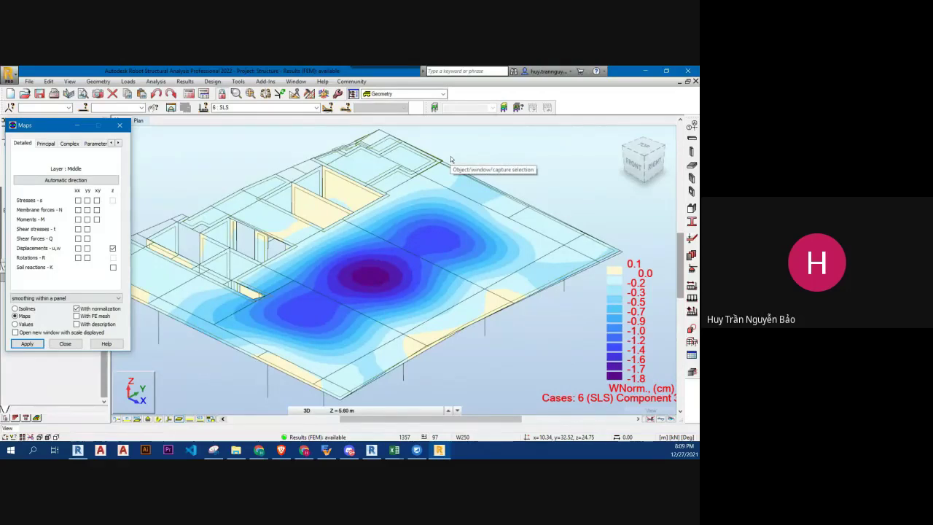
Step: Zoom out and move the Maps dialog right to uncover the object tree
scroll(474, 183, "down", 2)
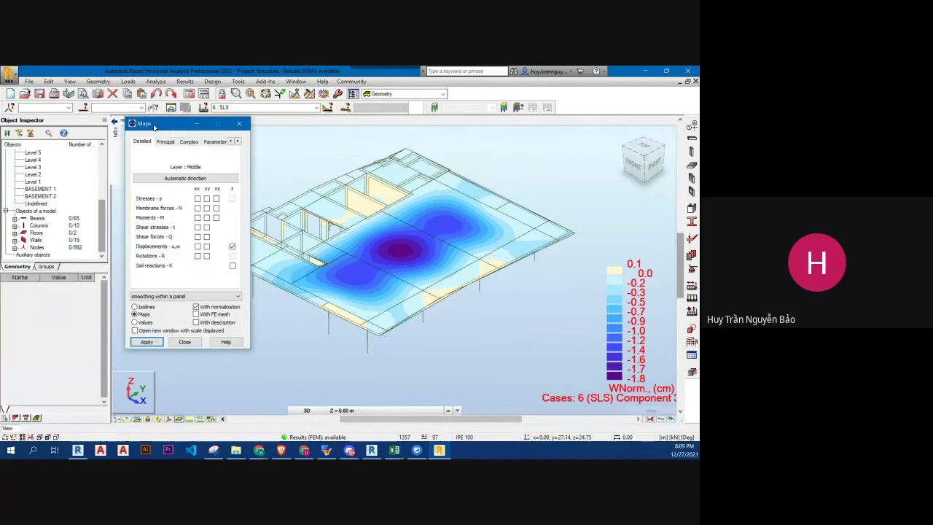
left_click_drag(66, 124, 186, 123)
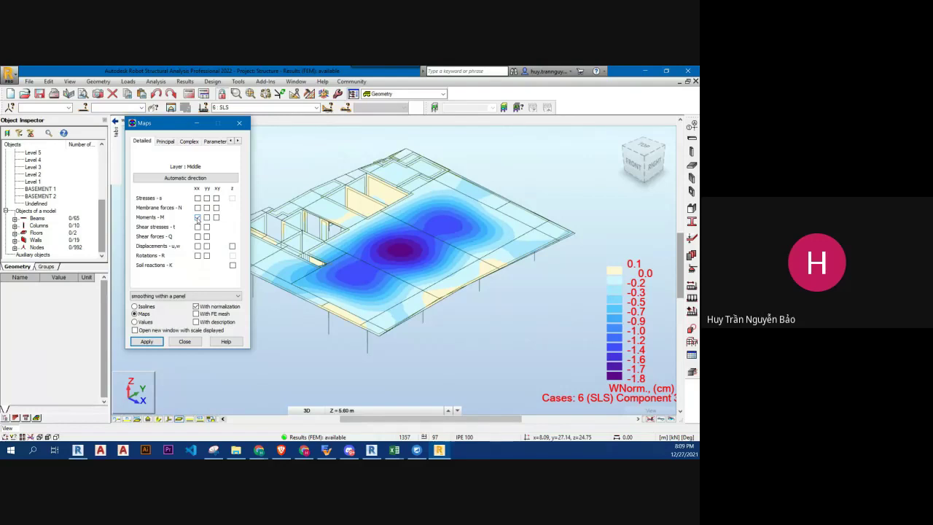
Step: Apply the MXX moment map, briefly showing and then hiding numeric value labels
left_click(147, 341)
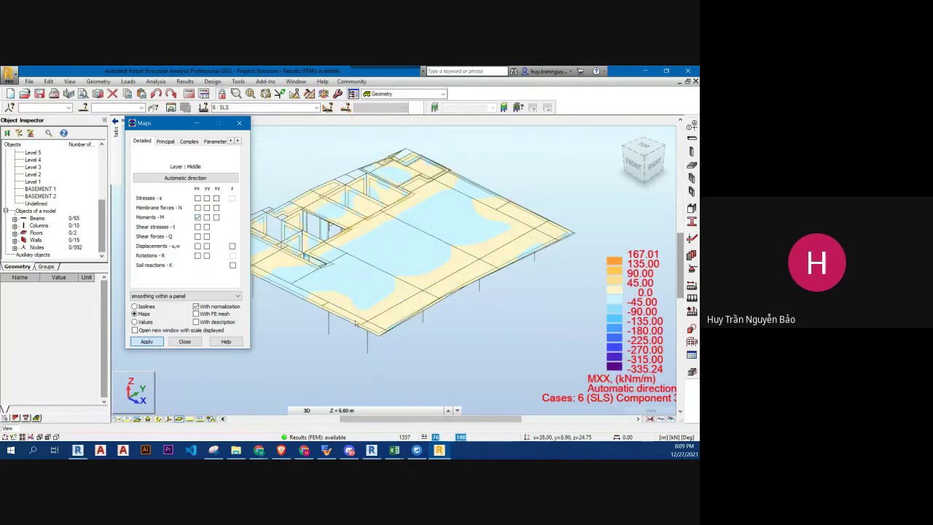
middle_click_drag(356, 323, 382, 336)
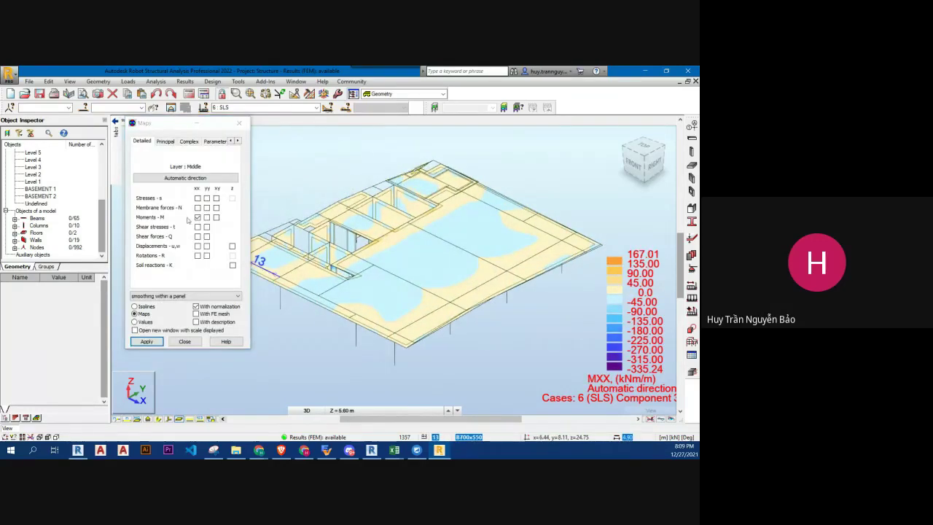
left_click(195, 322)
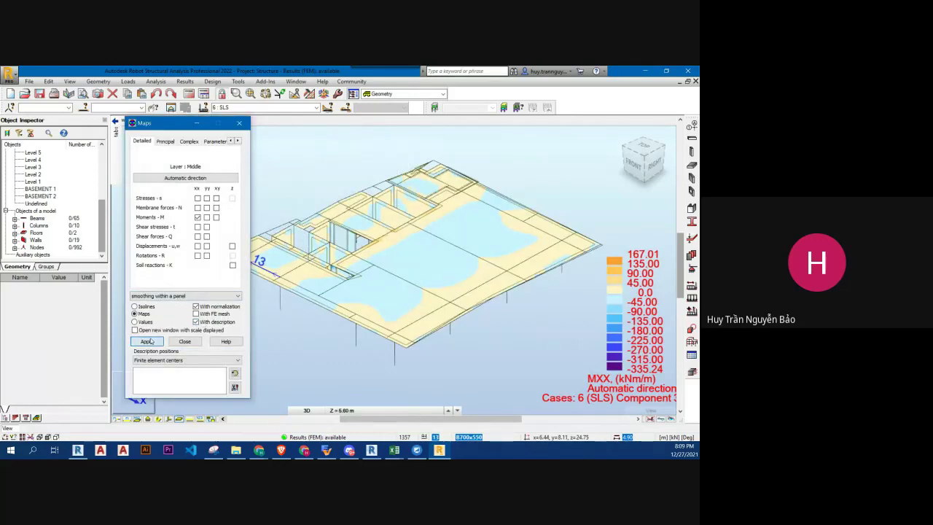
left_click(147, 342)
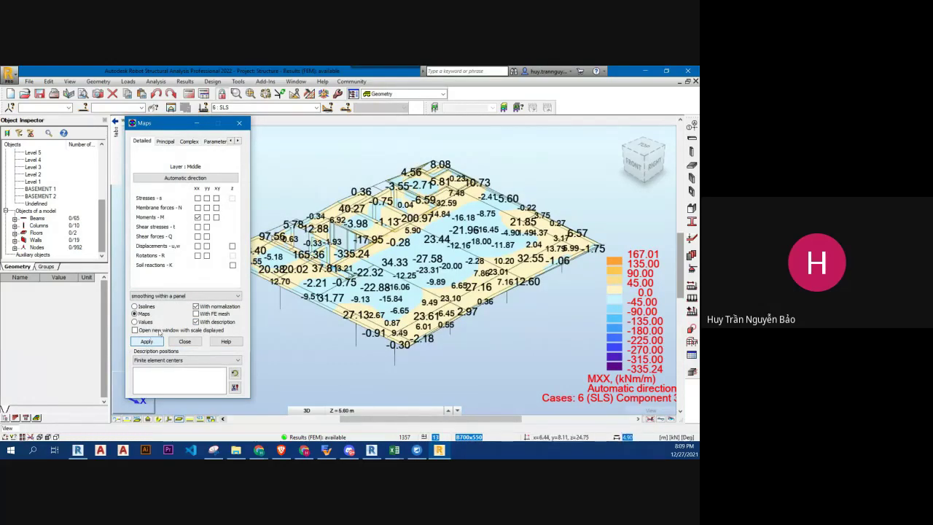
left_click(195, 321)
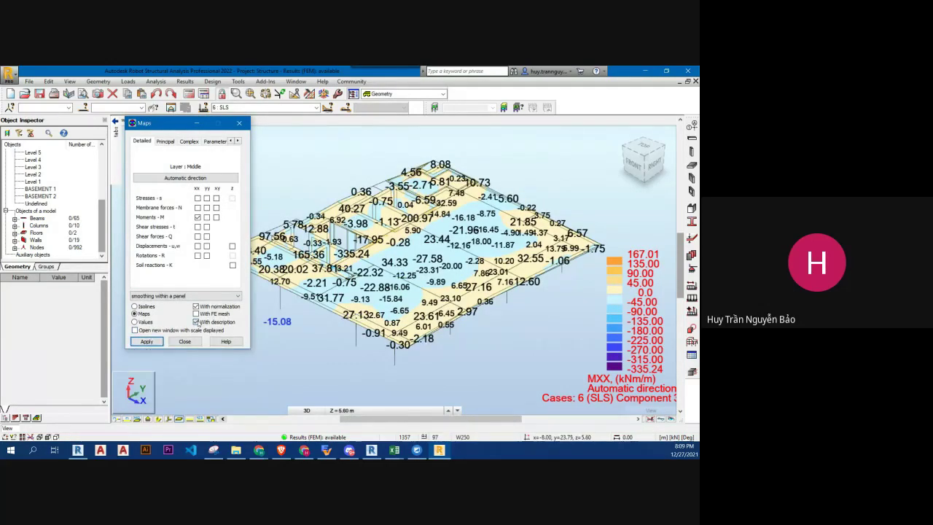
left_click(147, 342)
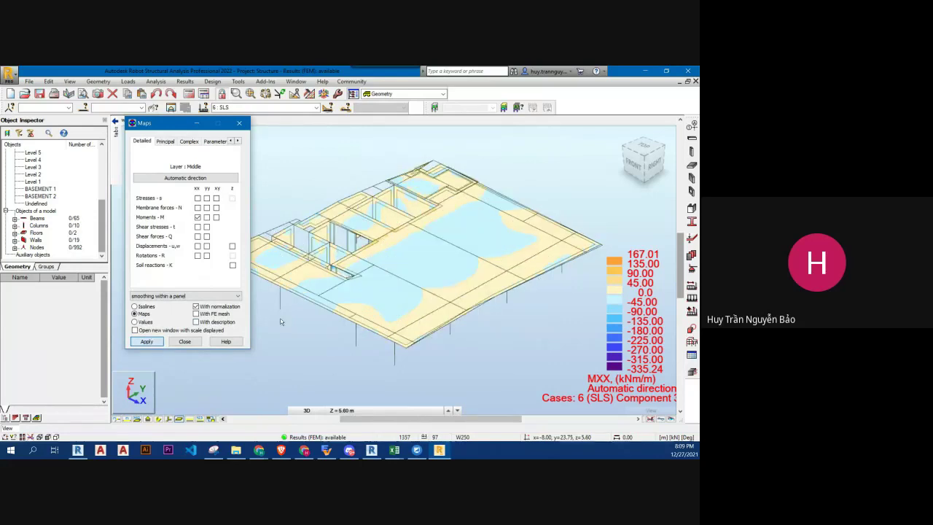
Step: Switch results to ULS case 3 and redraw the MXX map (230.31 to -449.90 kNm/m) after trying MYY
left_click(317, 107)
left_click(249, 132)
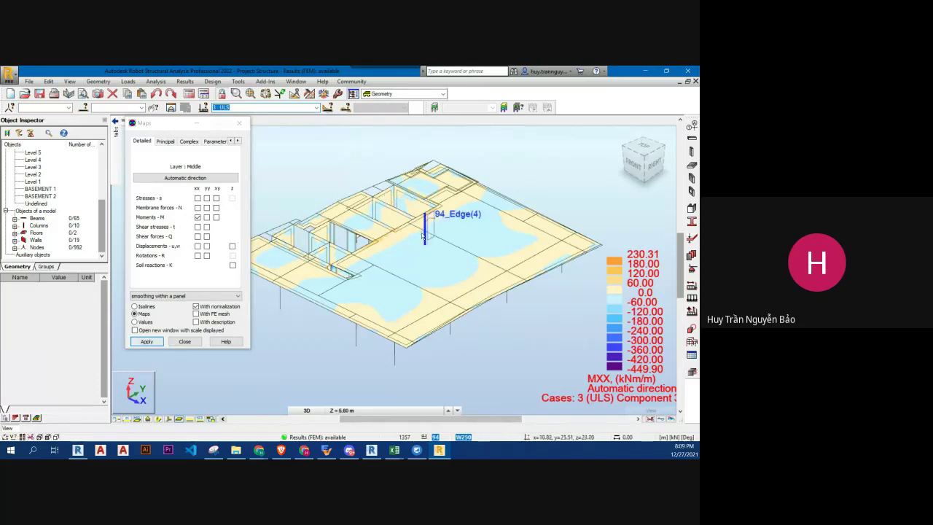
left_click(179, 132)
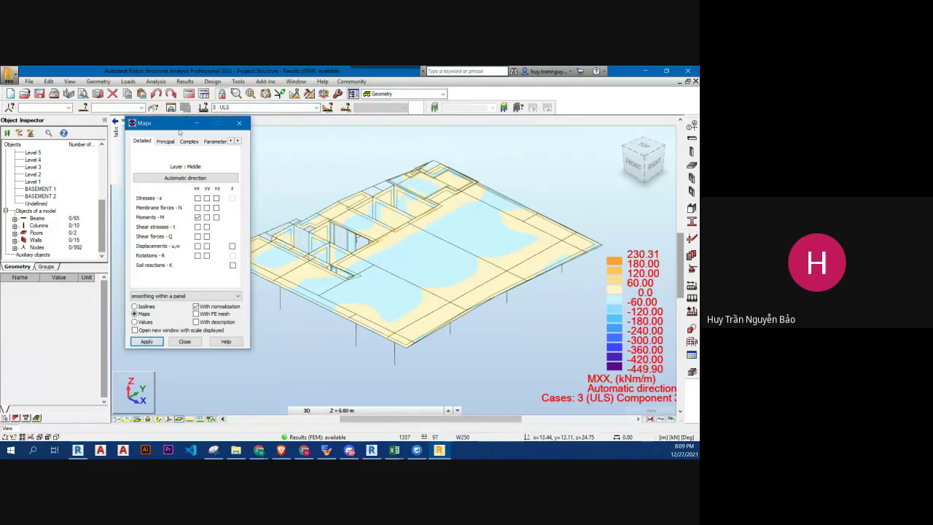
left_click_drag(179, 129, 160, 129)
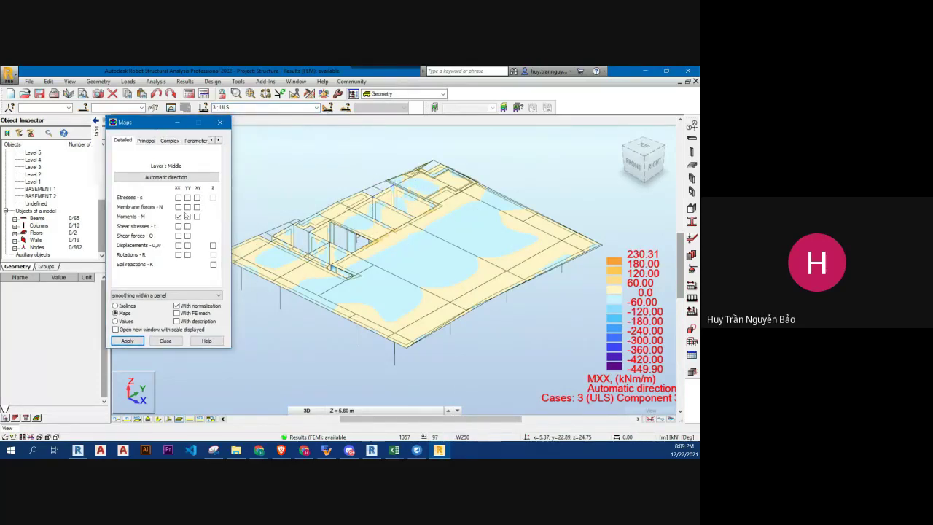
left_click(127, 340)
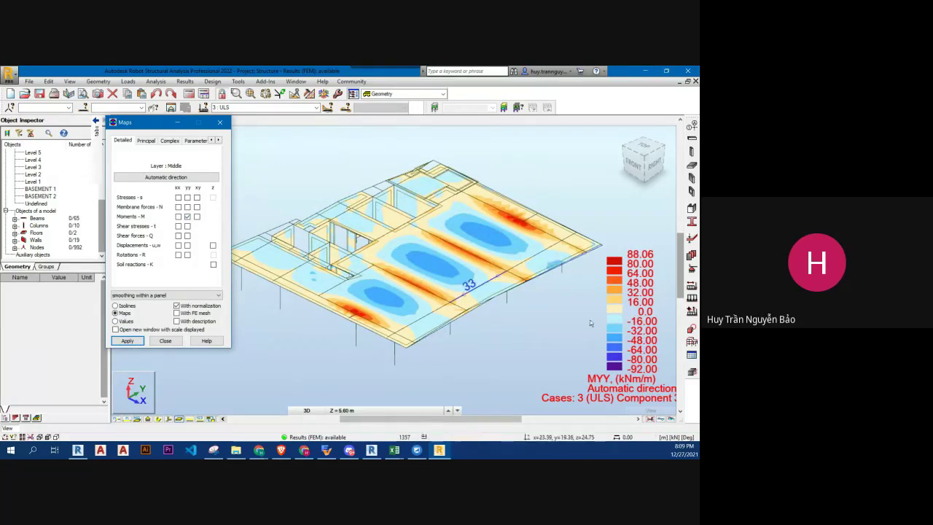
left_click(127, 340)
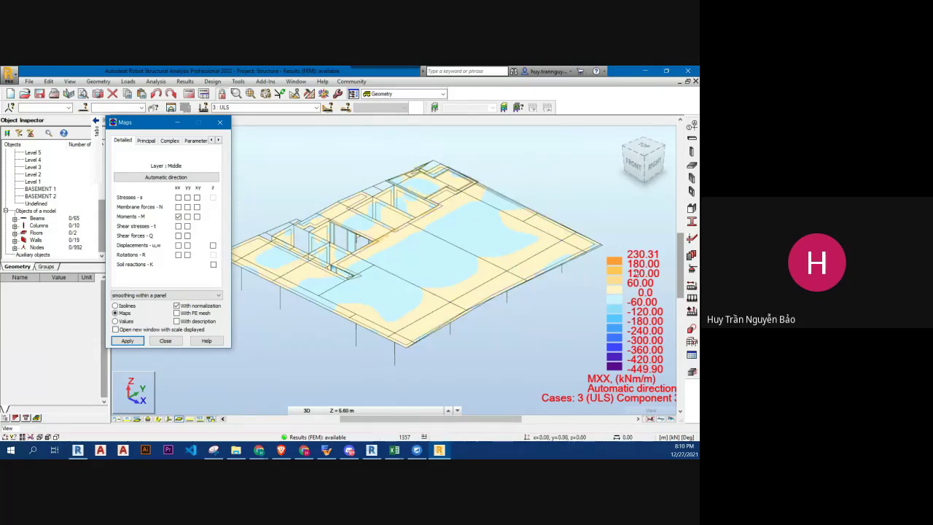
Step: Turn on value descriptions for the moment map and zoom in to read them
left_click(178, 320)
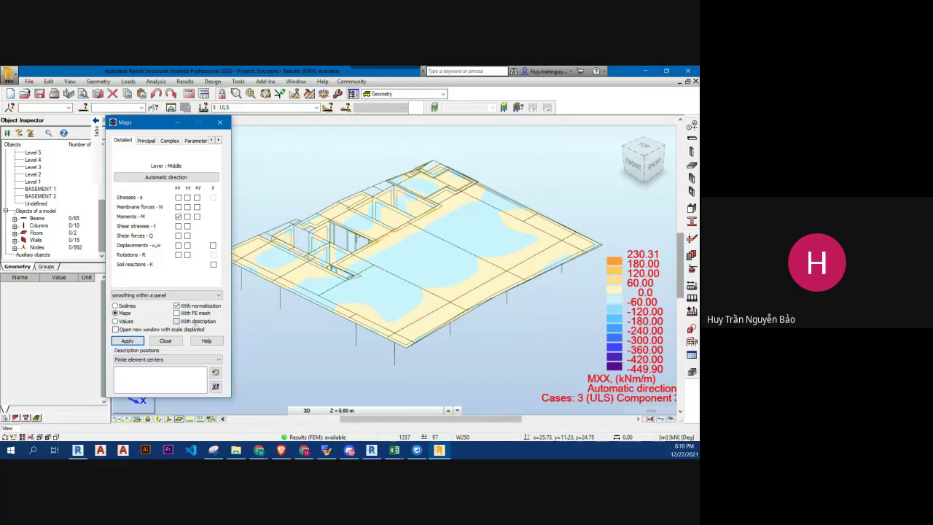
left_click(128, 340)
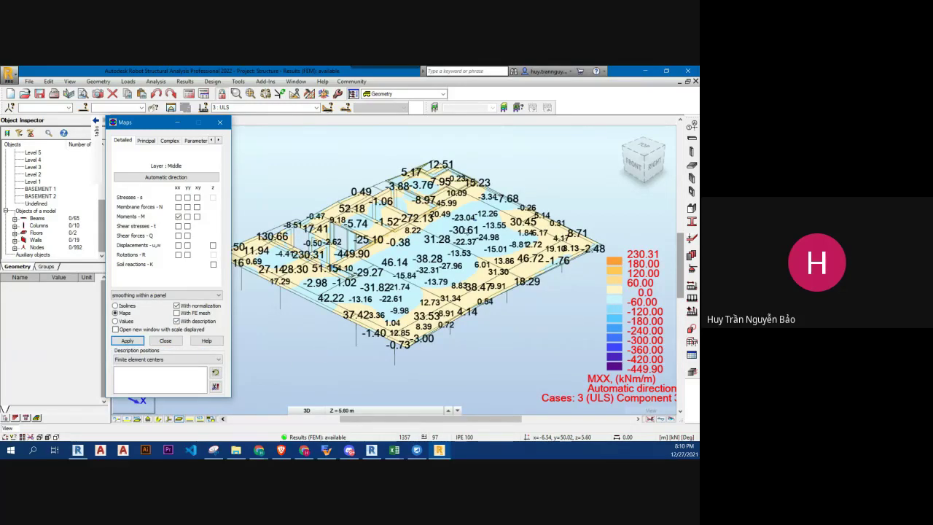
scroll(497, 299, "up", 1)
scroll(496, 300, "up", 1)
scroll(496, 300, "up", 1)
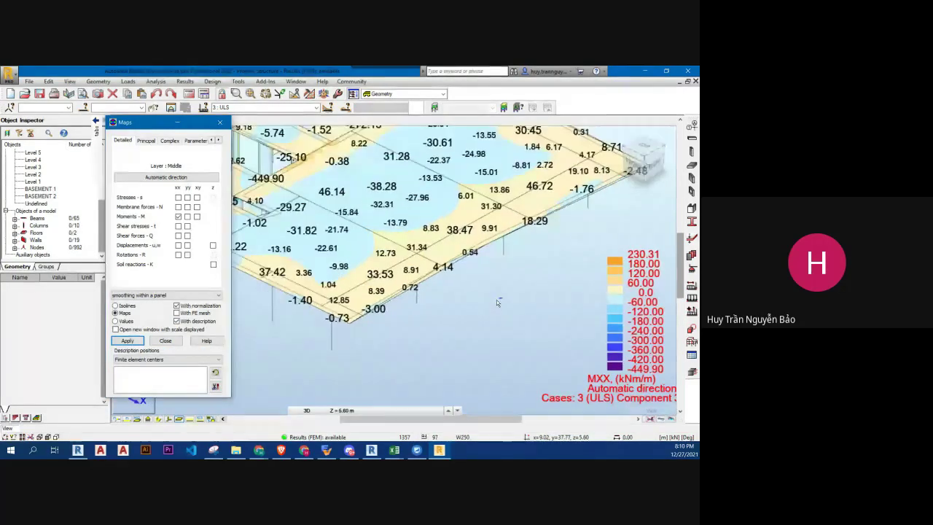
scroll(497, 299, "down", 3)
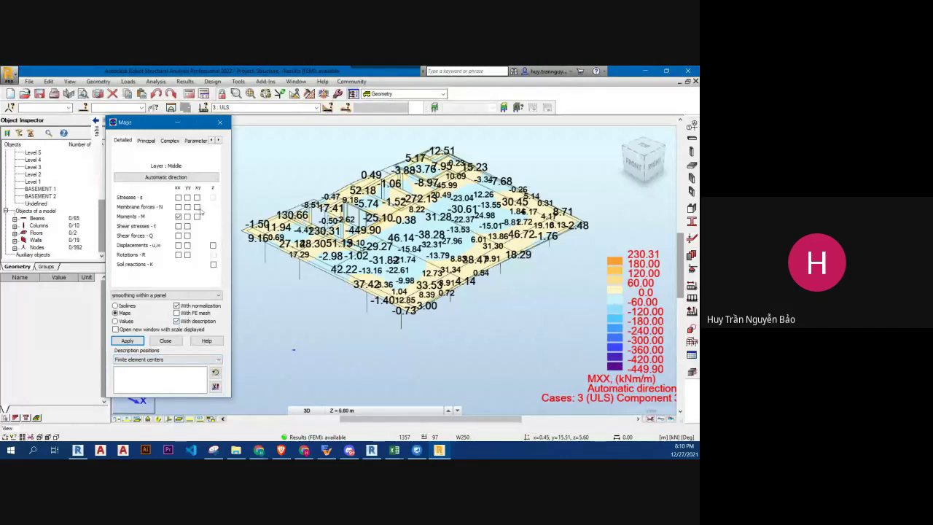
Step: Redraw the labelled map as MYY moments (88.06 to -92.00 kNm/m), inspect it, and close Maps
left_click(187, 217)
left_click(129, 340)
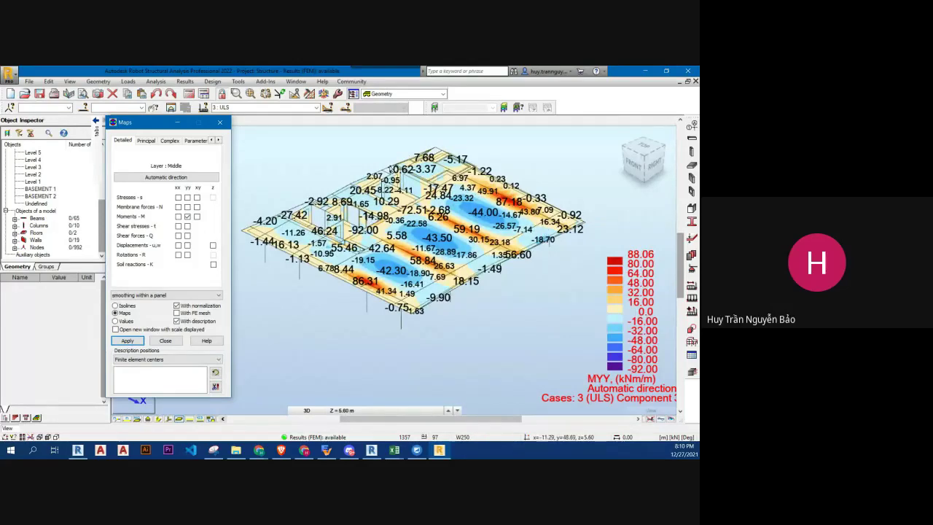
scroll(498, 200, "up", 3)
scroll(552, 213, "down", 2)
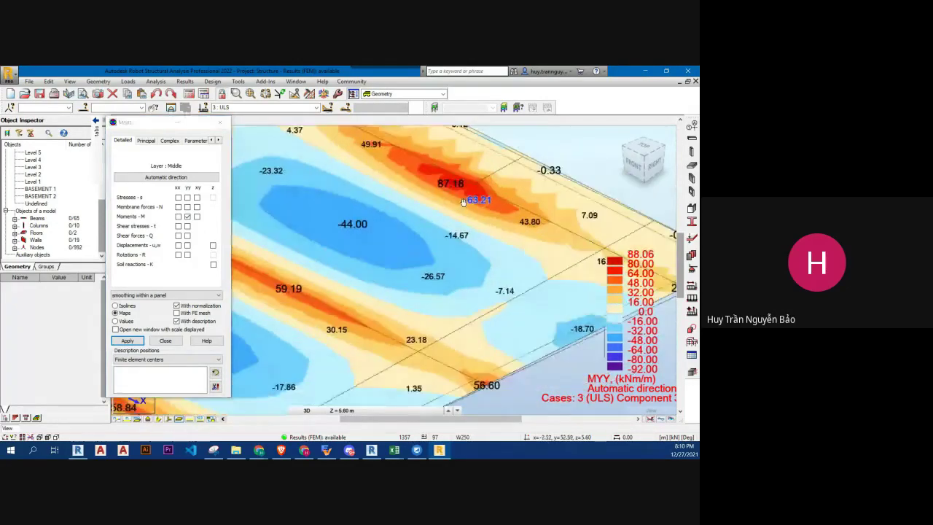
scroll(540, 213, "down", 2)
scroll(525, 211, "down", 2)
scroll(512, 211, "down", 2)
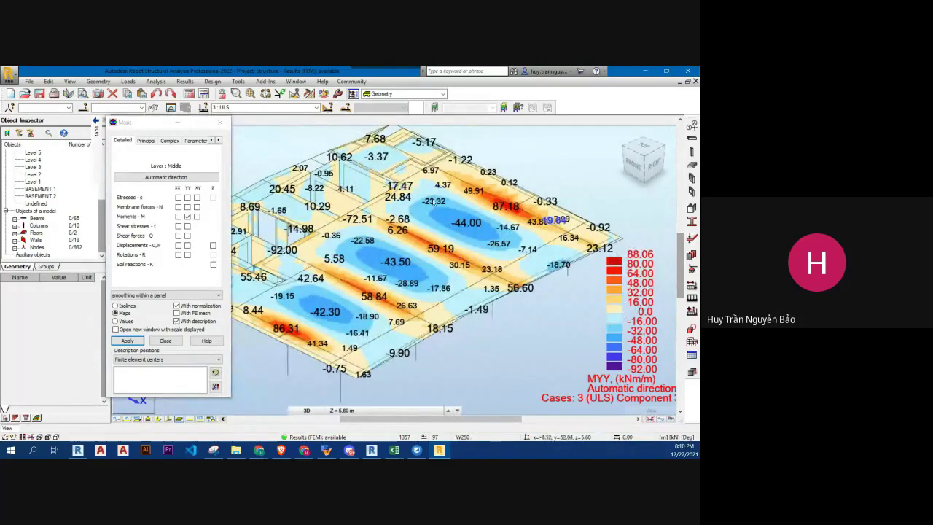
scroll(503, 243, "down", 2)
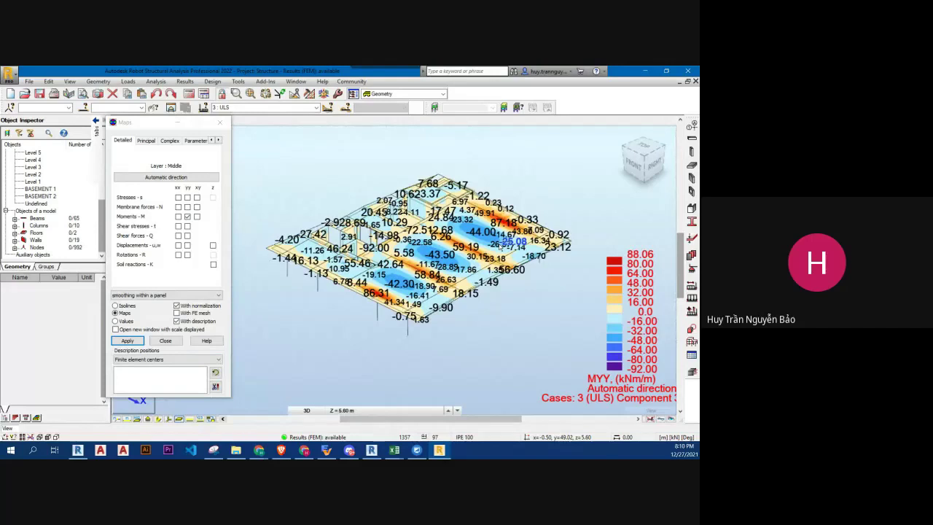
left_click(220, 121)
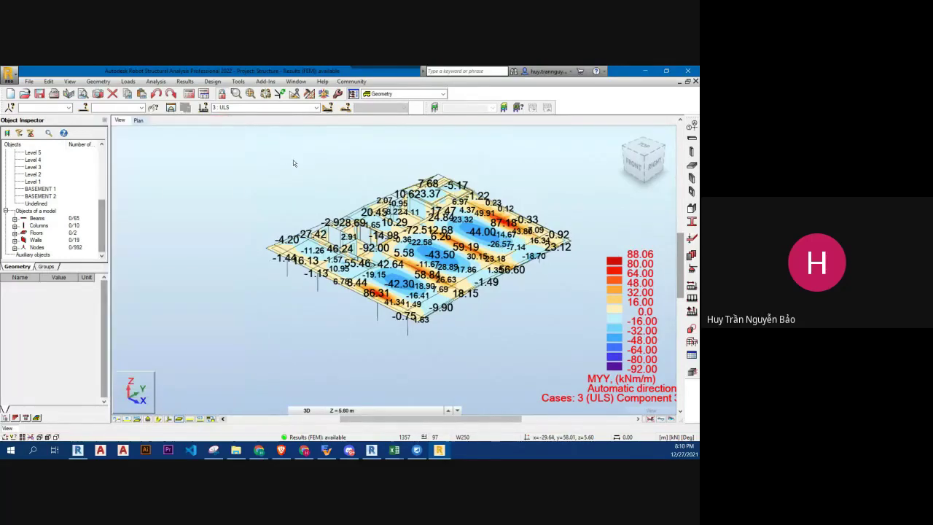
Step: Reopen the Maps settings and redraw the ULS MYY map as plain colour contours without value labels
left_click(185, 81)
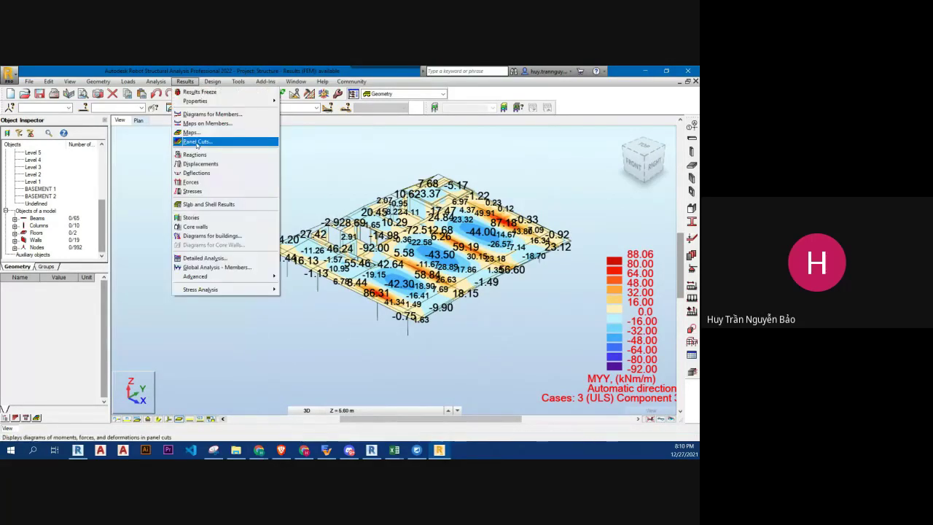
left_click(191, 132)
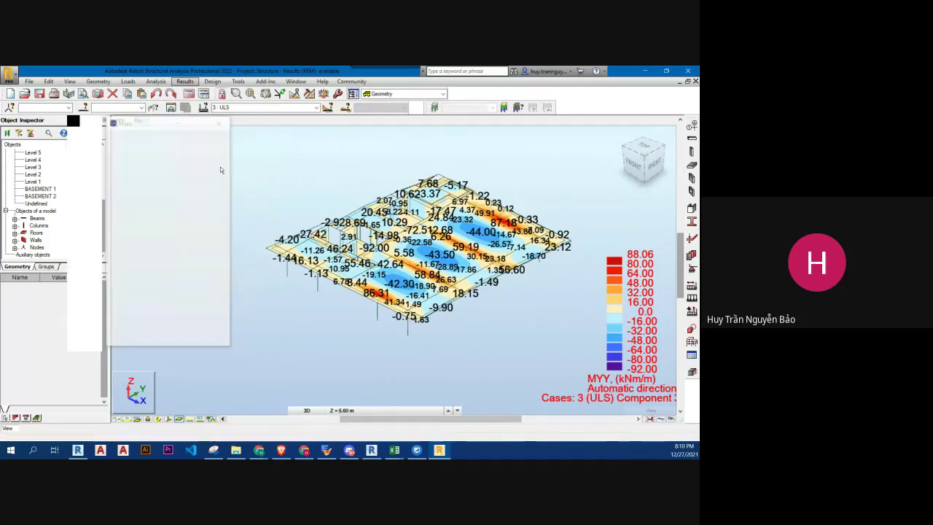
left_click(127, 340)
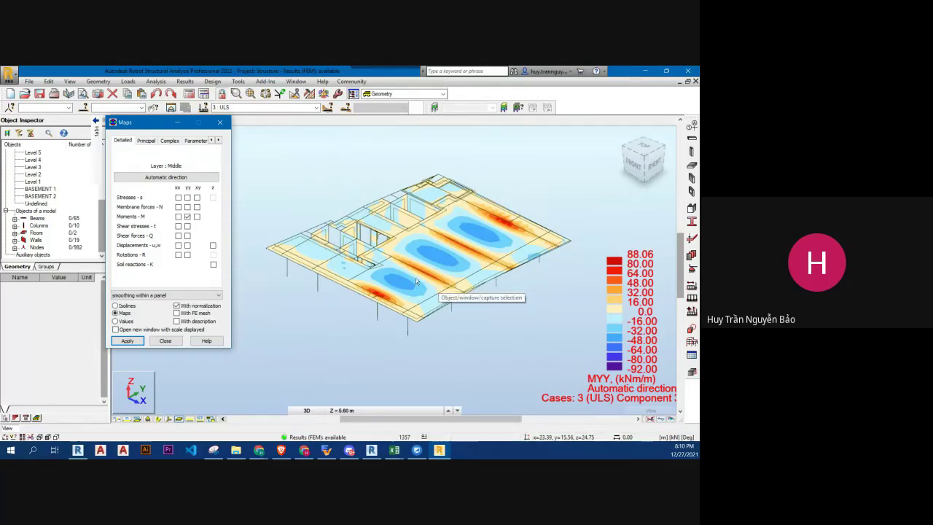
scroll(408, 281, "up", 1)
scroll(408, 281, "up", 1)
scroll(408, 283, "up", 1)
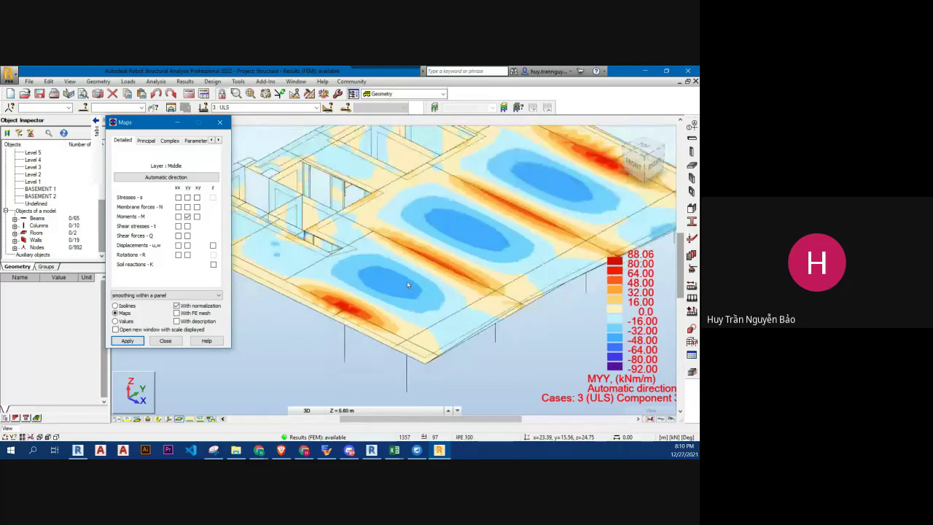
scroll(408, 284, "down", 3)
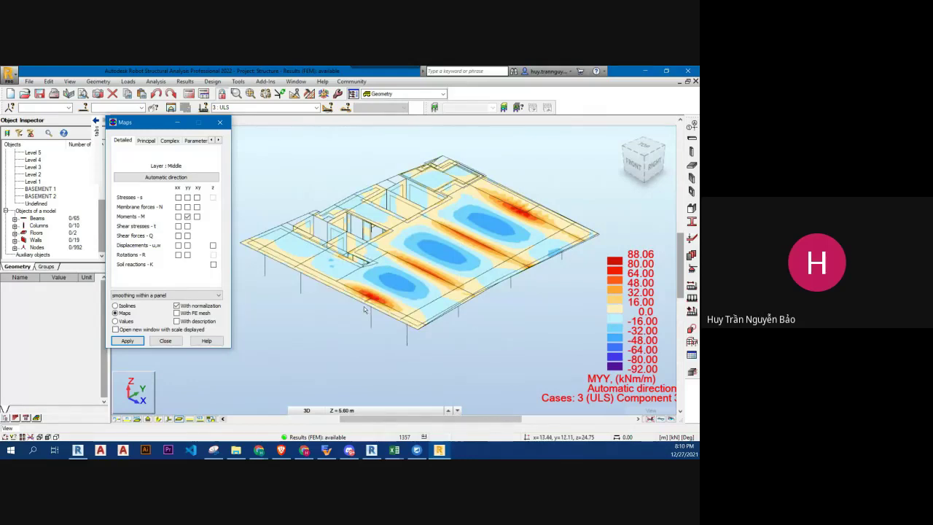
Step: Close the map settings and bring up the Results menu at Panel Cuts
left_click(227, 123)
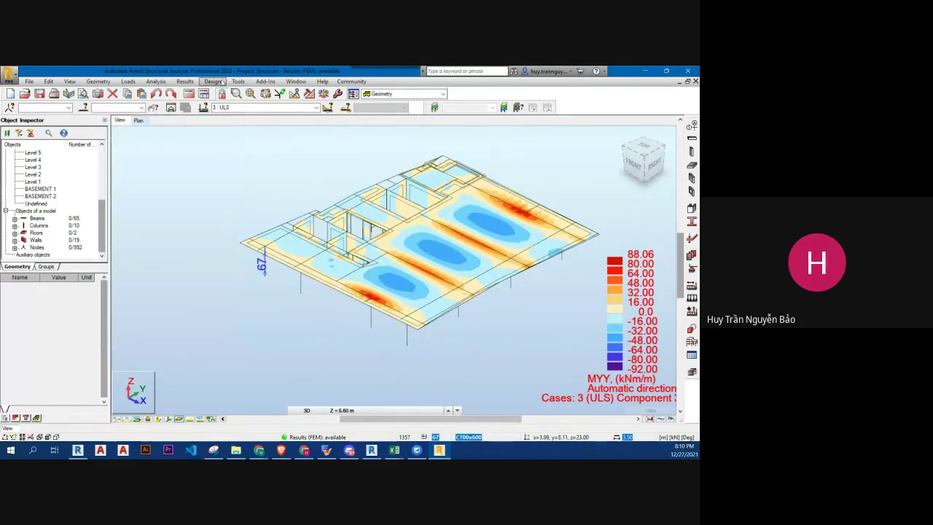
left_click(245, 81)
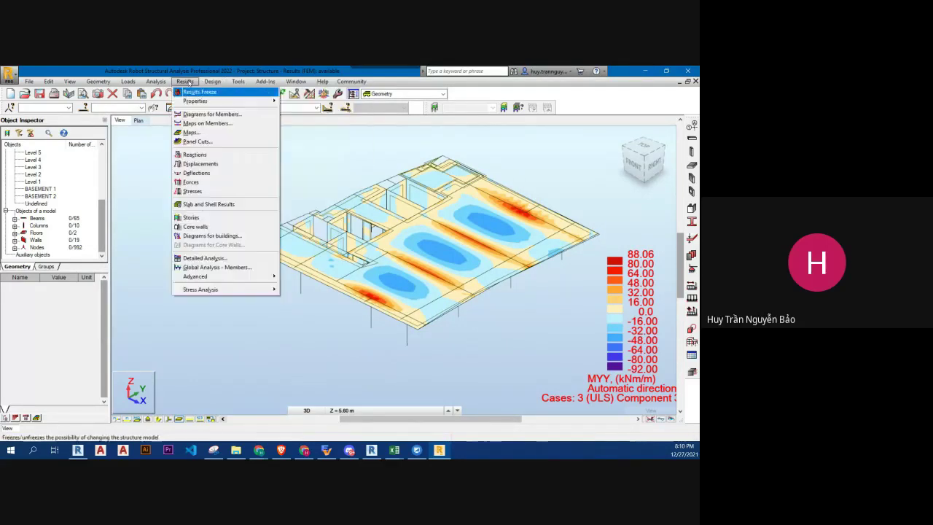